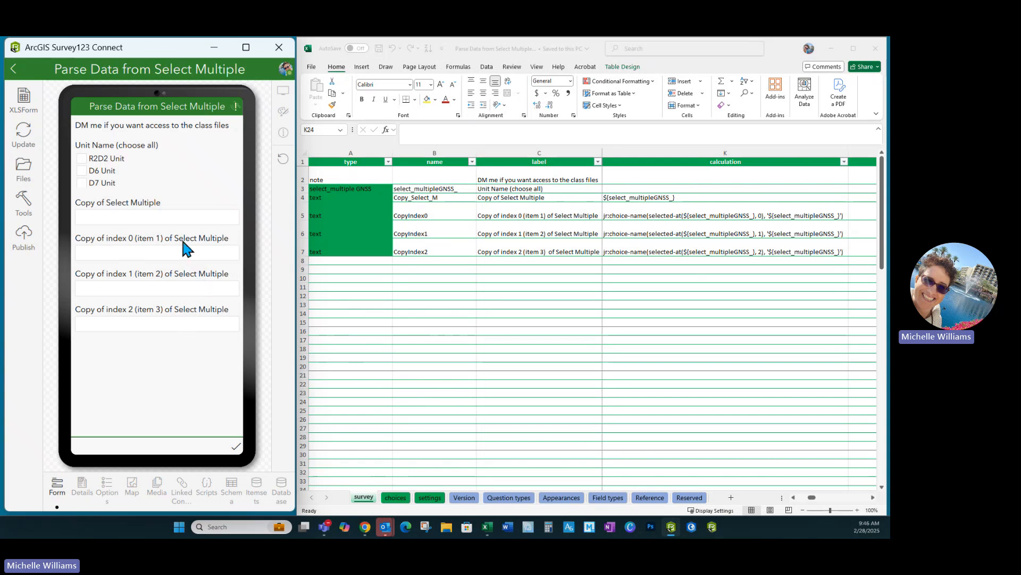
- Select D7 Unit in the form preview and compare it with the GNSS choice names and labels on the choices sheet
left_click(82, 183)
left_click(396, 505)
left_click(397, 498)
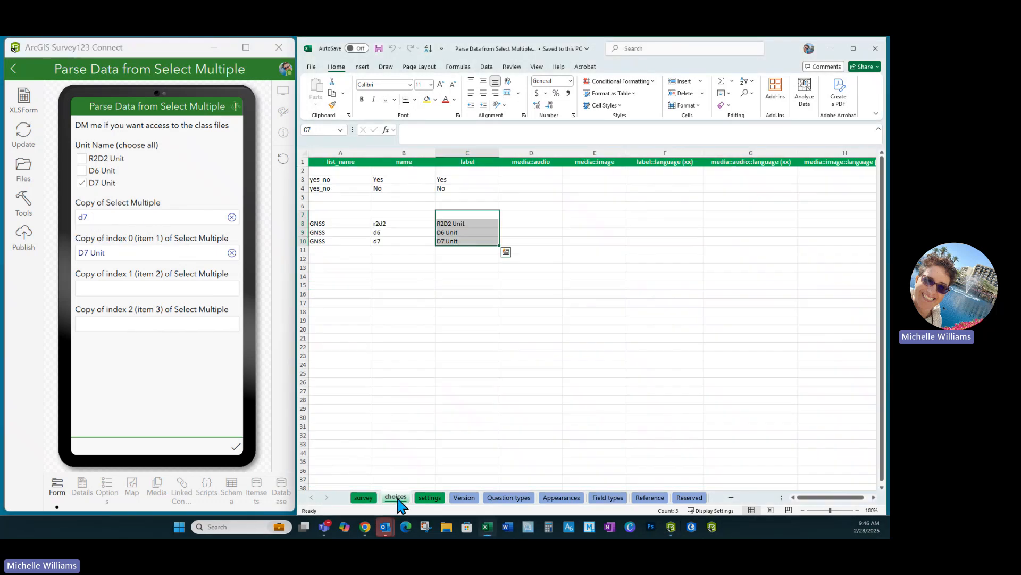
left_click(388, 242)
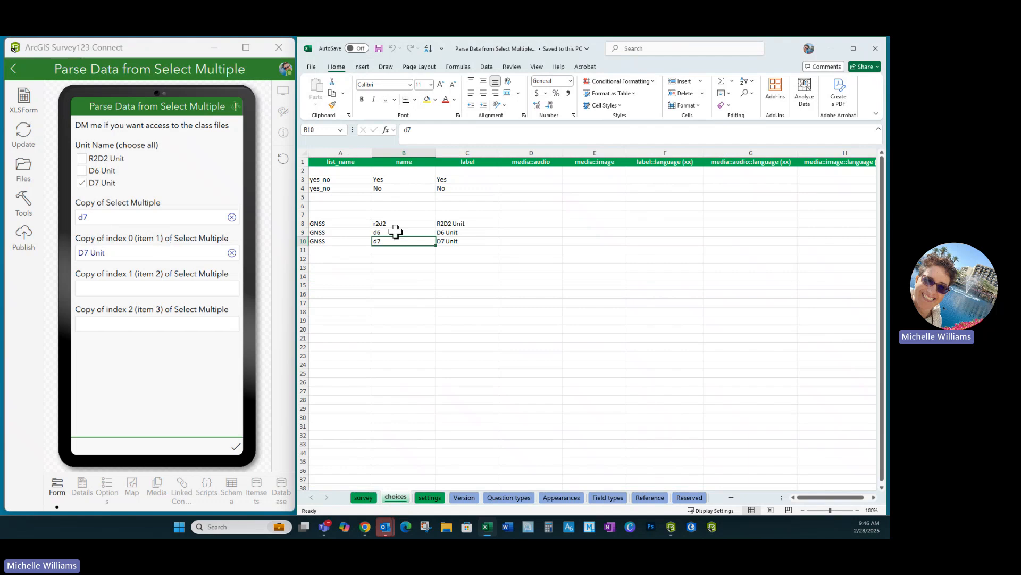
left_click(468, 241)
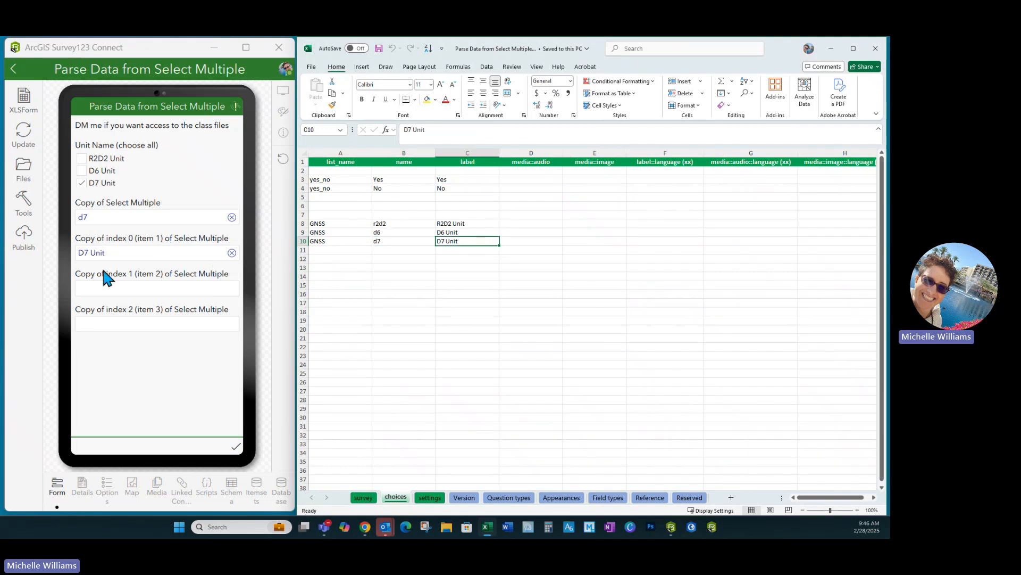
- Add R2D2 Unit and D6 Unit in the preview, then go back to the survey sheet and inspect the question names
left_click(82, 159)
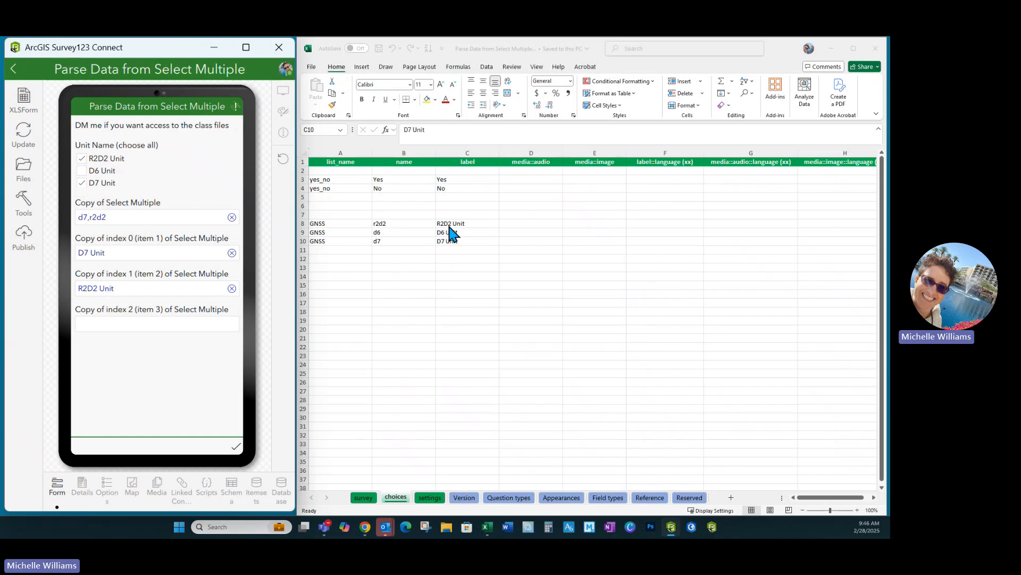
left_click(82, 170)
left_click(365, 498)
left_click(365, 498)
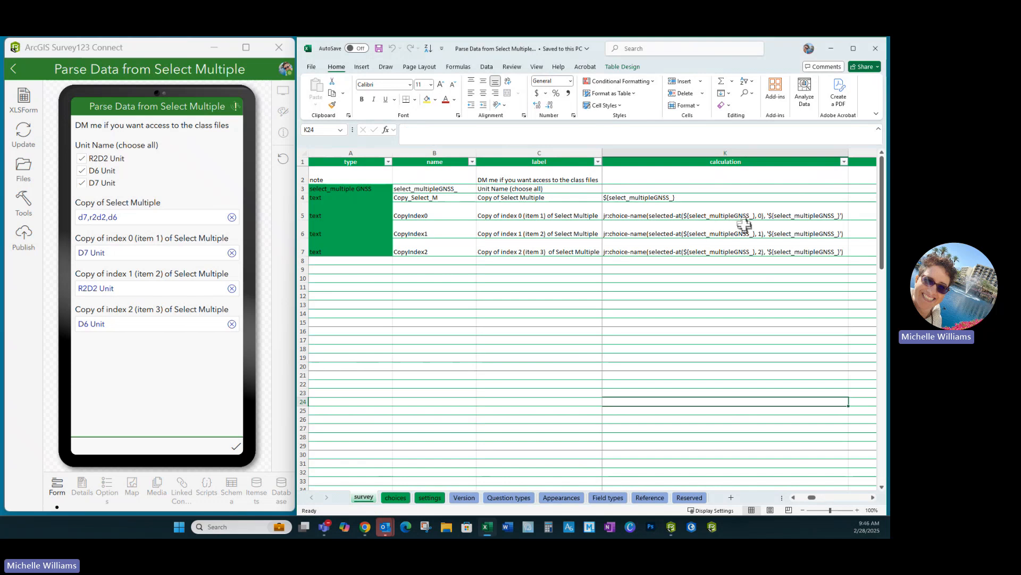
left_click(439, 189)
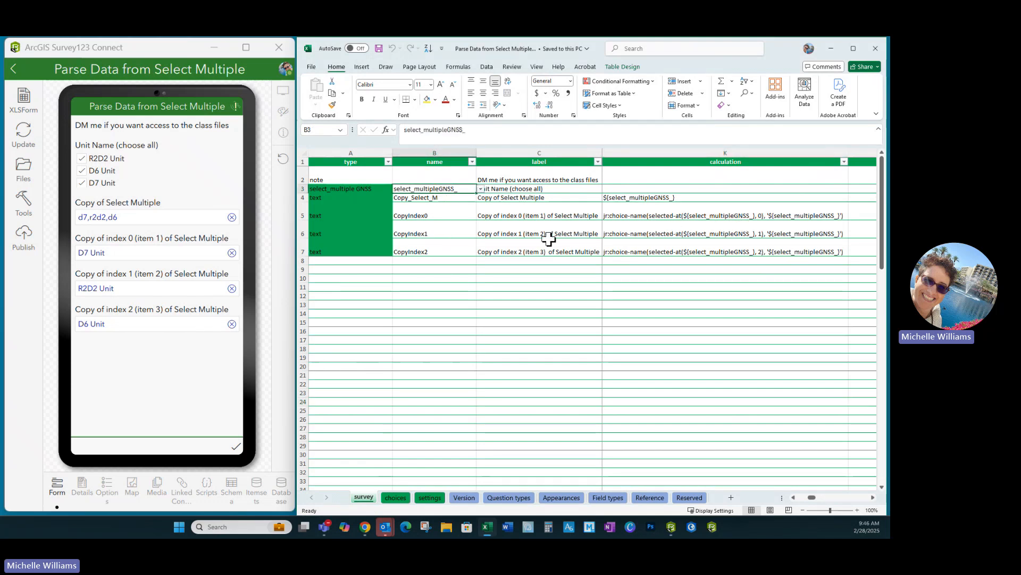
left_click(766, 216)
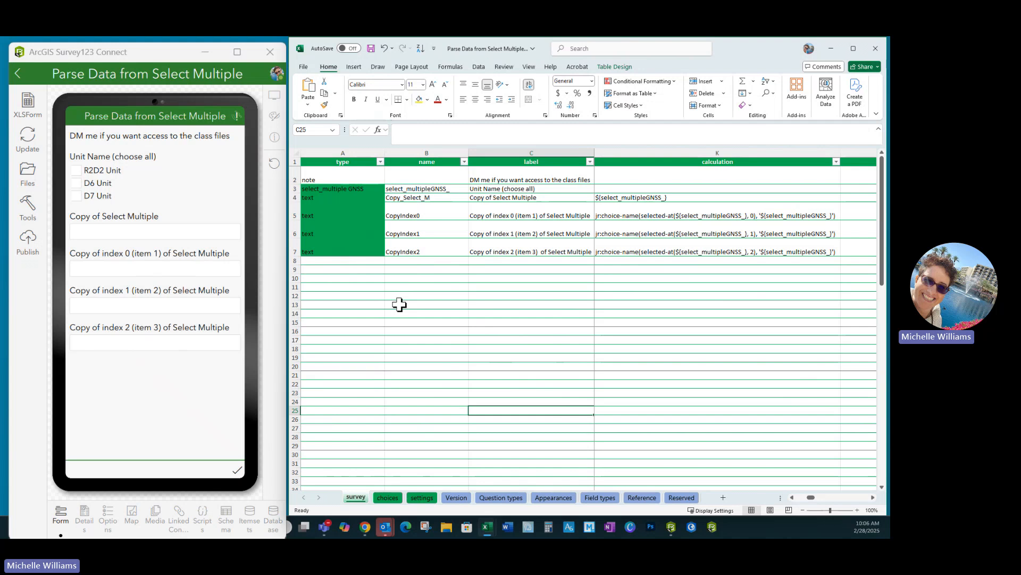
- Add a new text question type in row 8 of the survey sheet
left_click(342, 261)
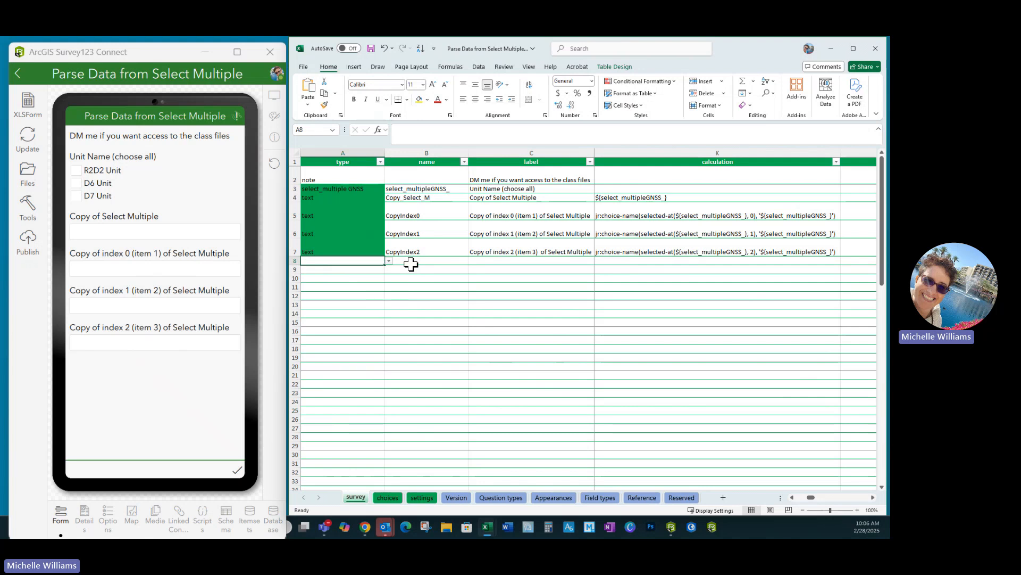
type("te")
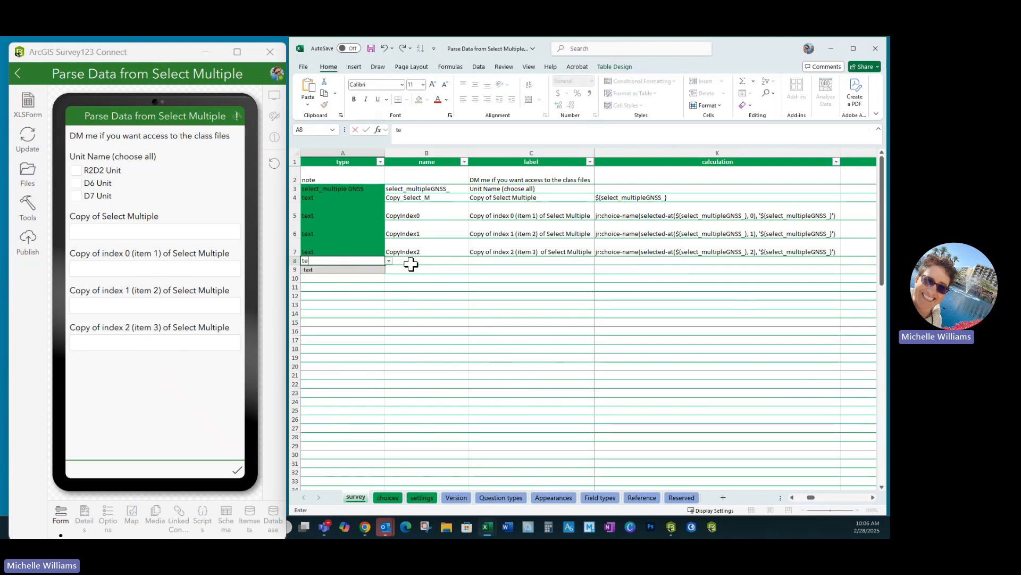
left_click(319, 269)
left_click(406, 264)
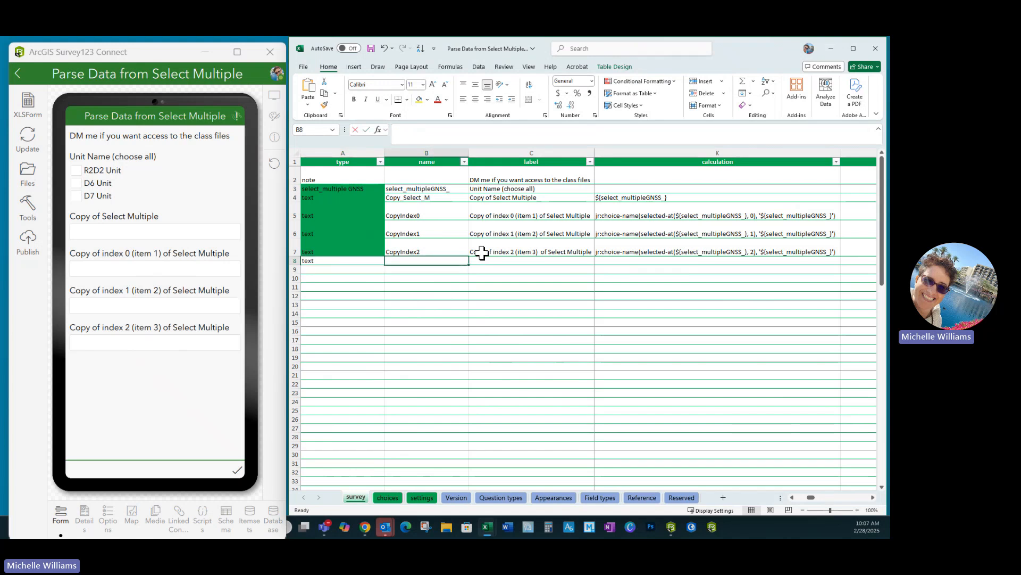
- Name the new question Concat1, accepting the question-name warning
type("Concat")
key("Return")
left_click(433, 328)
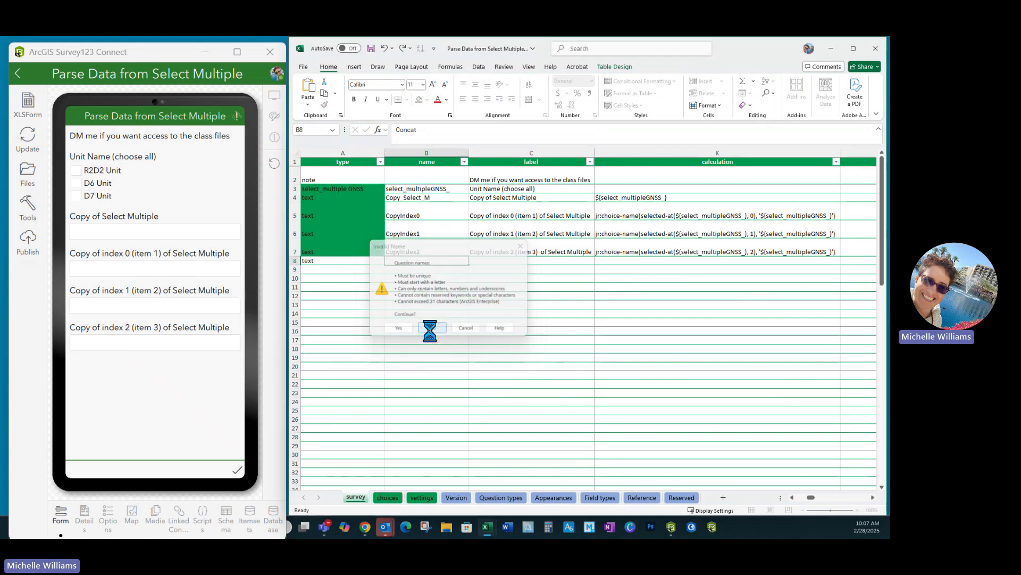
type("1")
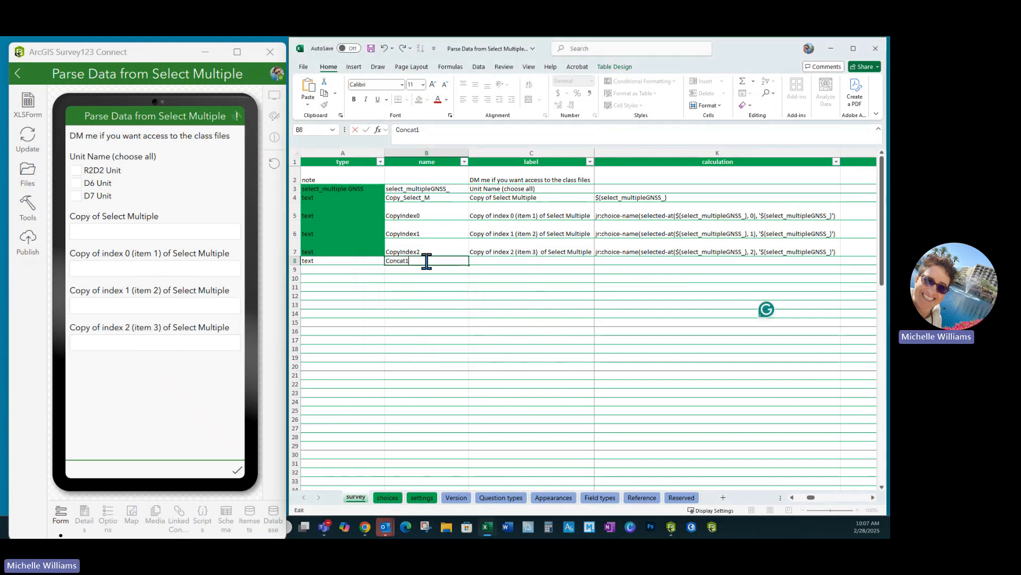
left_click(478, 259)
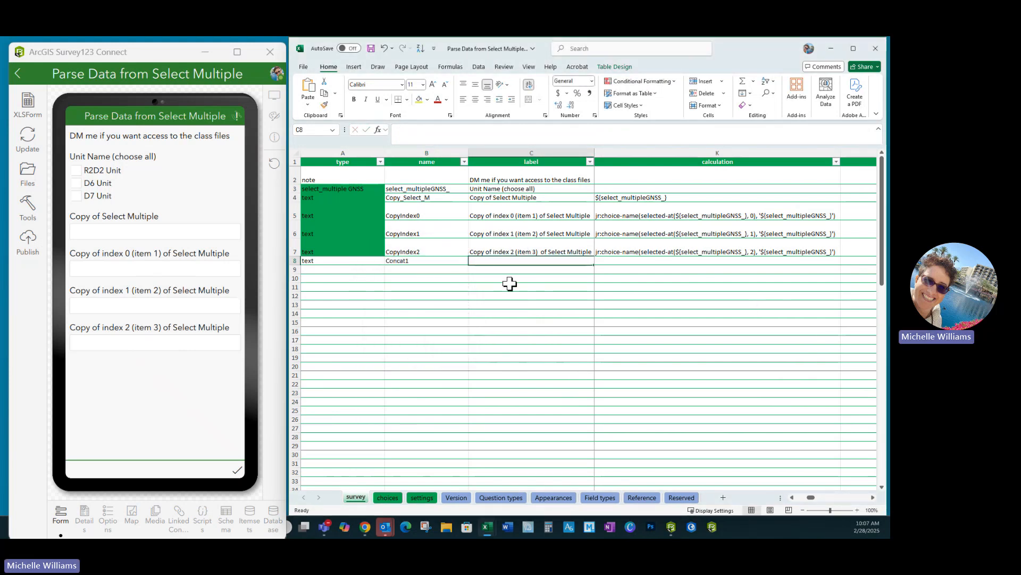
- Give the new question the label Concat
type("Concat")
left_click(510, 284)
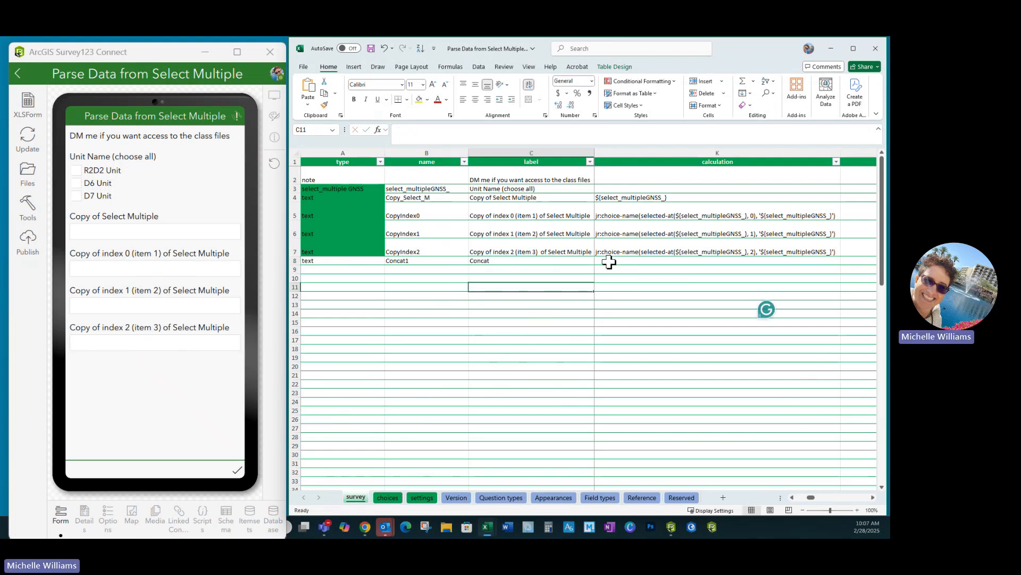
- Set the Concat1 calculation to ${CopyIndex0}, copying the name from the CopyIndex0 row
left_click(609, 261)
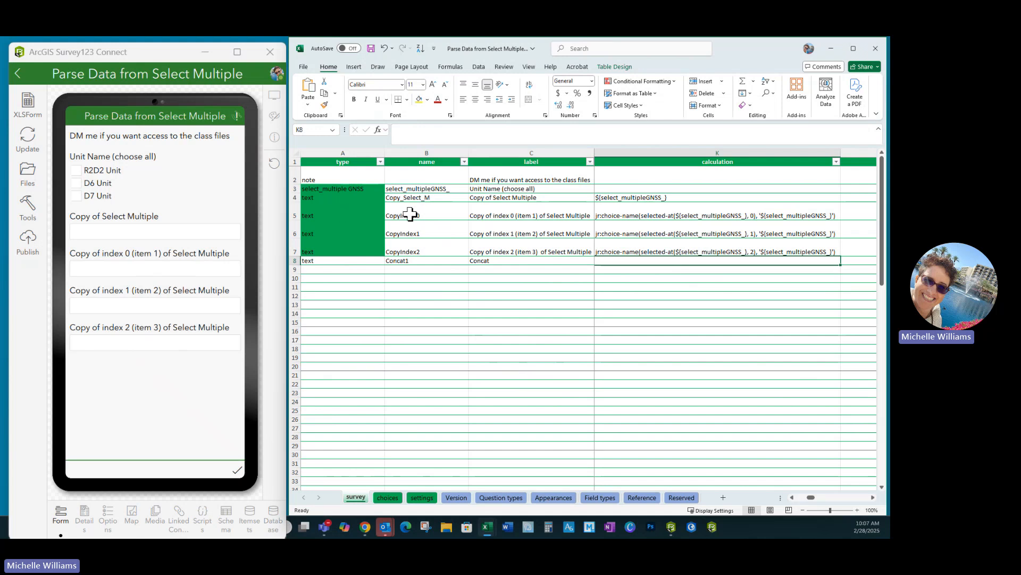
double_click(432, 214)
left_click_drag(433, 213, 374, 211)
key("ctrl+c")
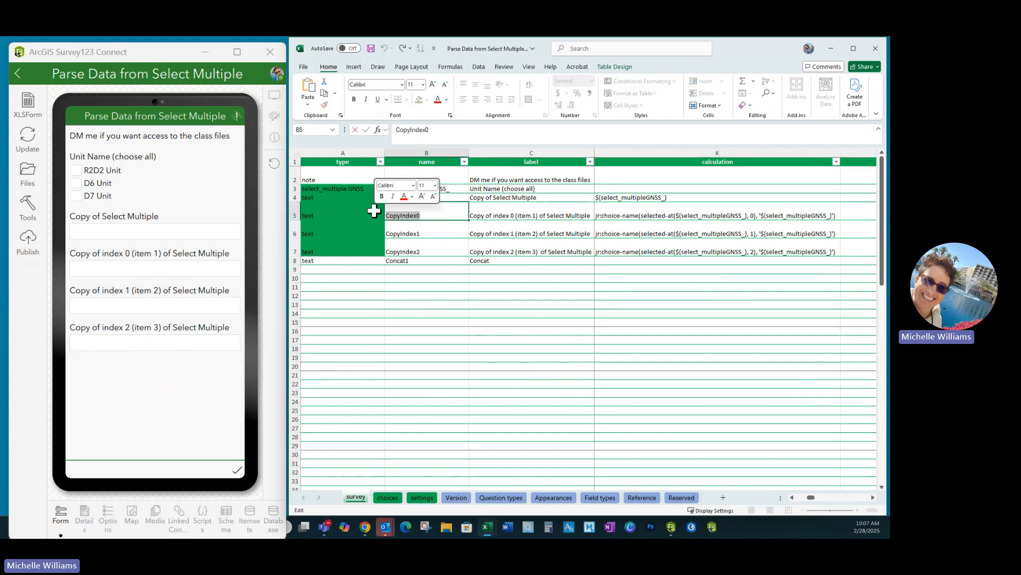
left_click(612, 262)
double_click(612, 262)
type("${")
key("ctrl+v")
type("}")
left_click(678, 313)
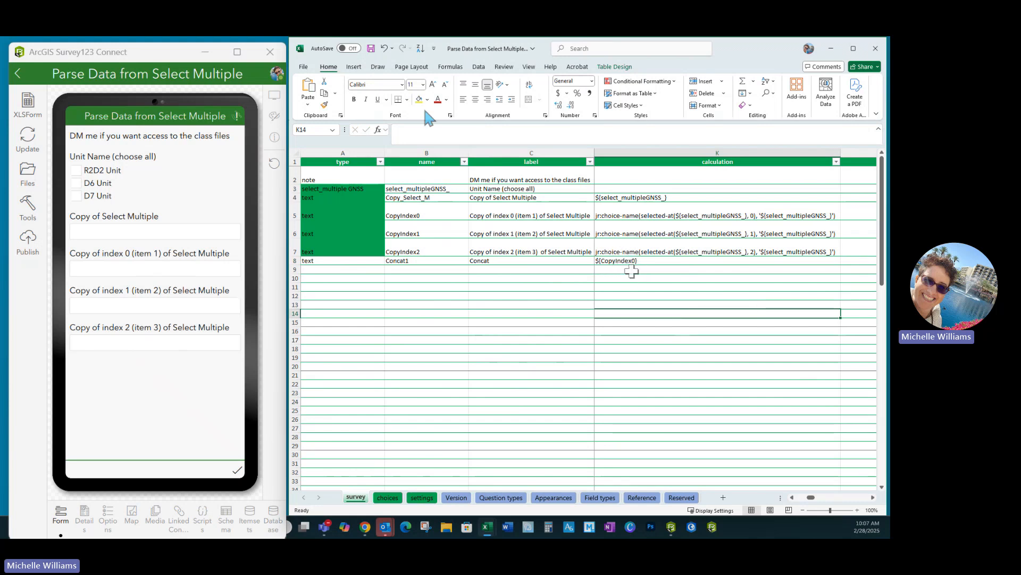
- Save the workbook and test the Concat question by selecting D6 Unit in the preview
left_click(370, 49)
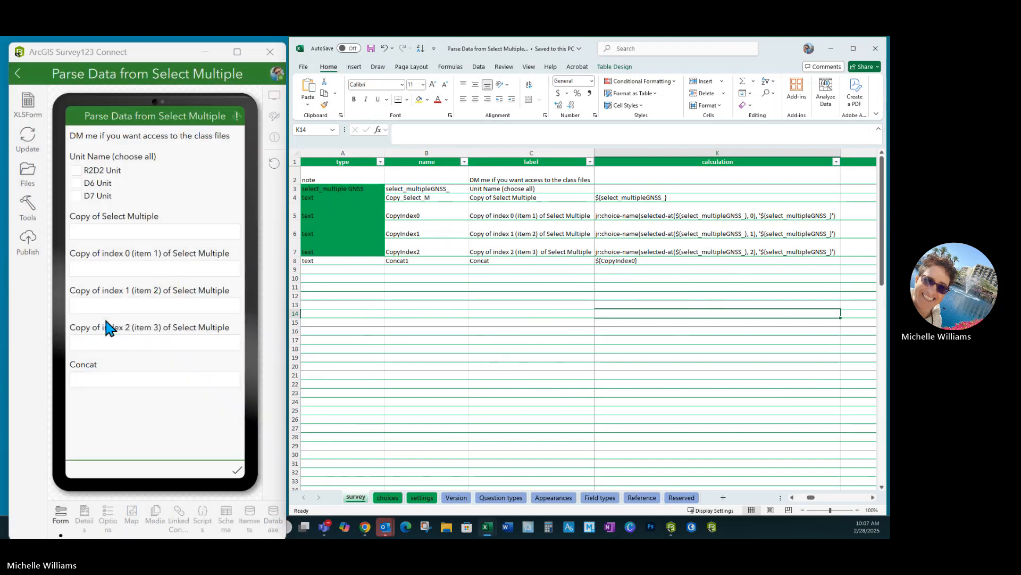
left_click(77, 183)
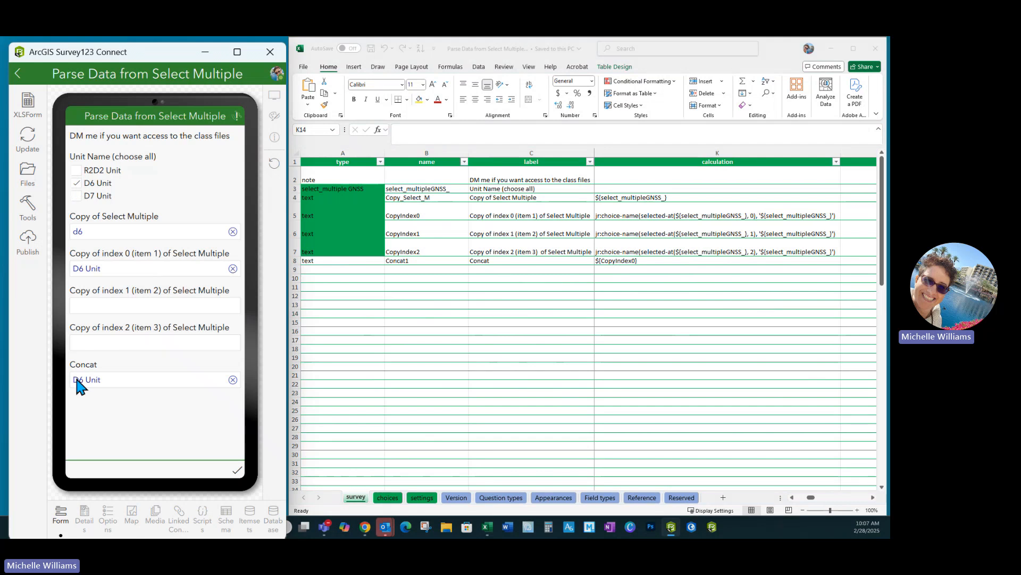
- Append ${CopyIndex1} after ${CopyIndex0} in the Concat1 calculation, copying the name from the CopyIndex1 row
left_click(521, 305)
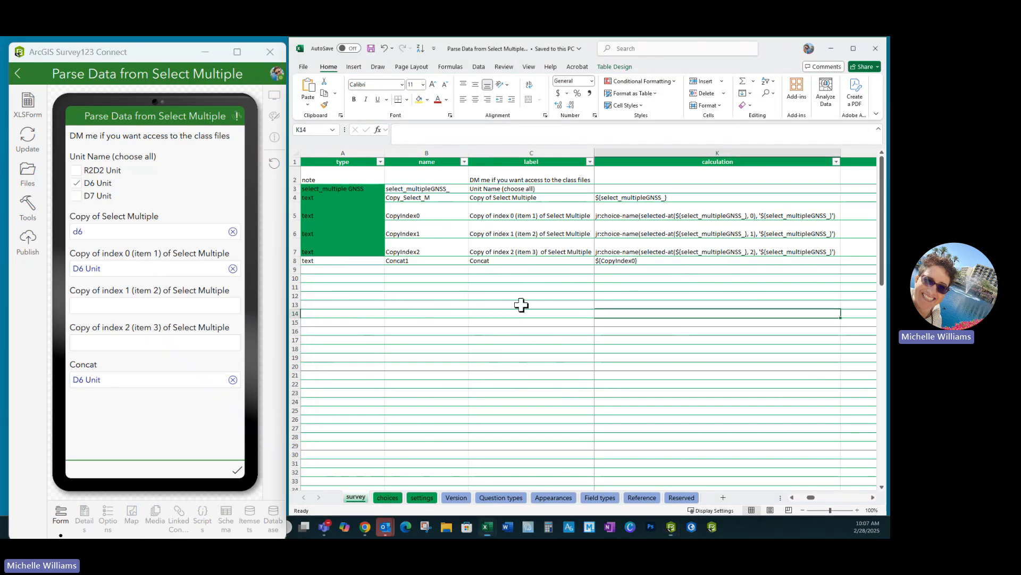
double_click(428, 234)
left_click_drag(428, 234, 382, 234)
key("ctrl+c")
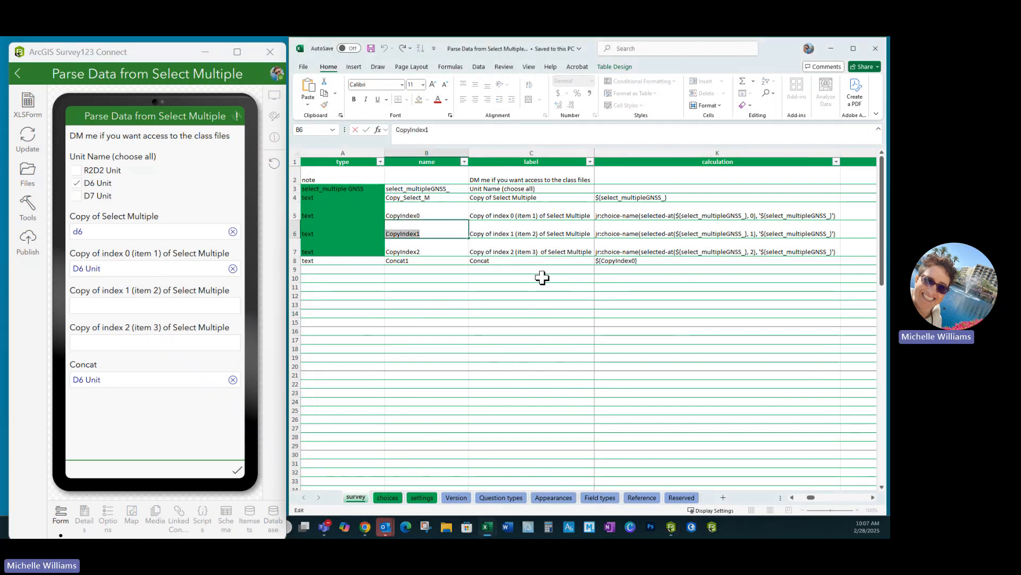
double_click(660, 260)
type("${")
key("ctrl+v")
type("}")
left_click(688, 368)
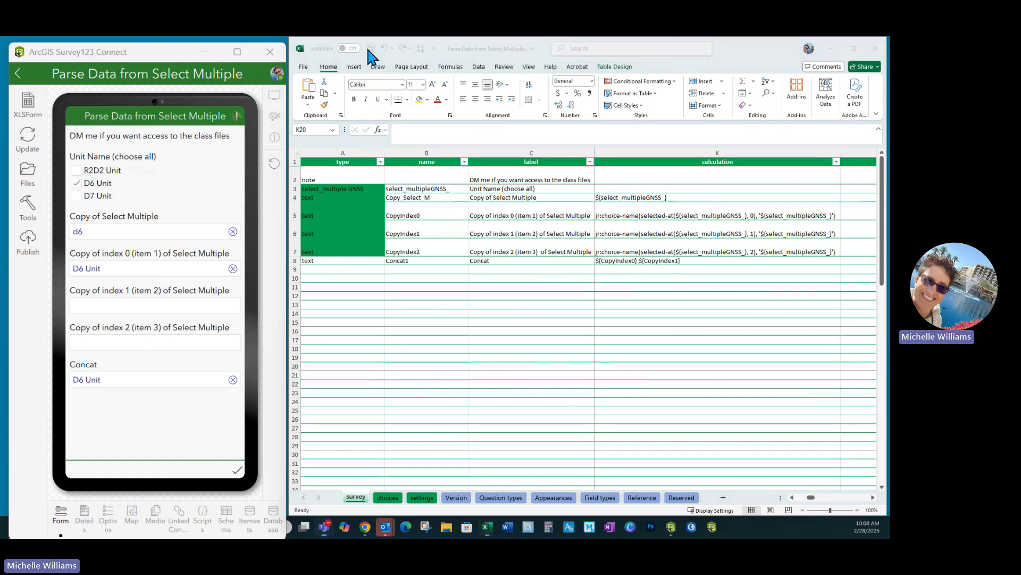
- Save the workbook and test the Concat question by selecting R2D2 Unit in the preview
left_click(367, 46)
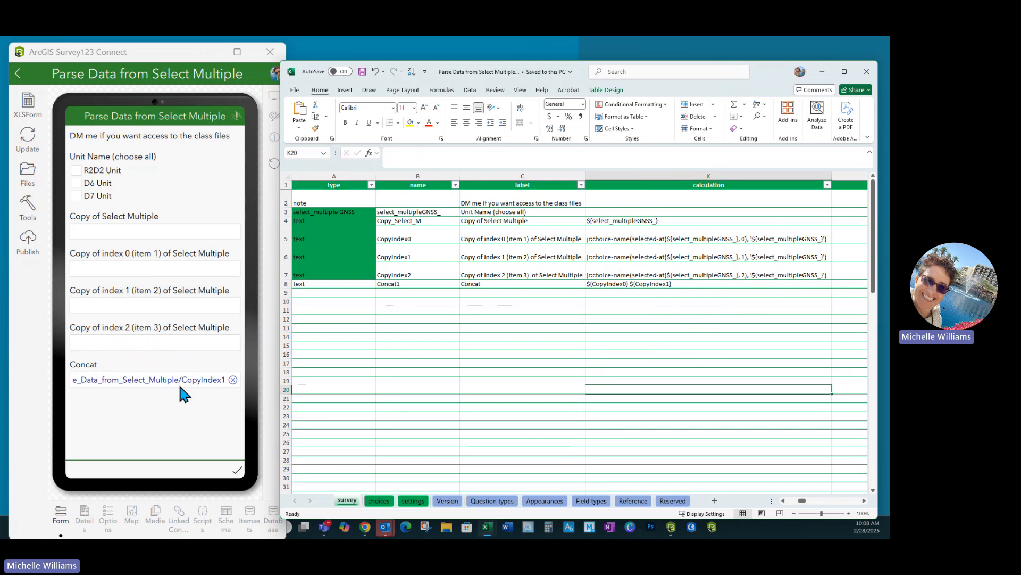
left_click(74, 170)
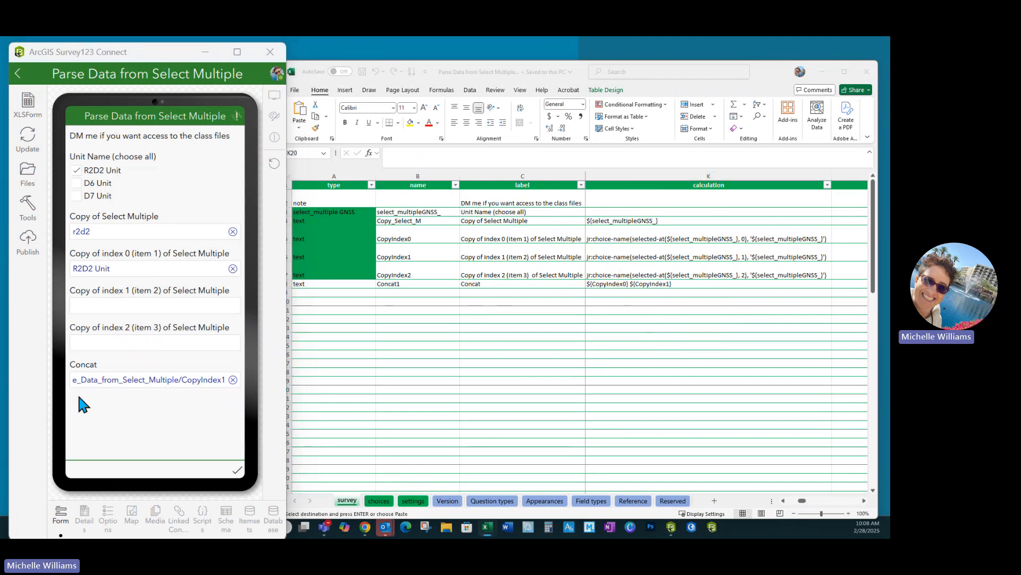
- Replace the Concat1 calculation with the copied concat("Staff_",${keeptoCalcBelow},"_",format-date(now(),'%Y%m%d%H%M%S')) formula
left_click(638, 286)
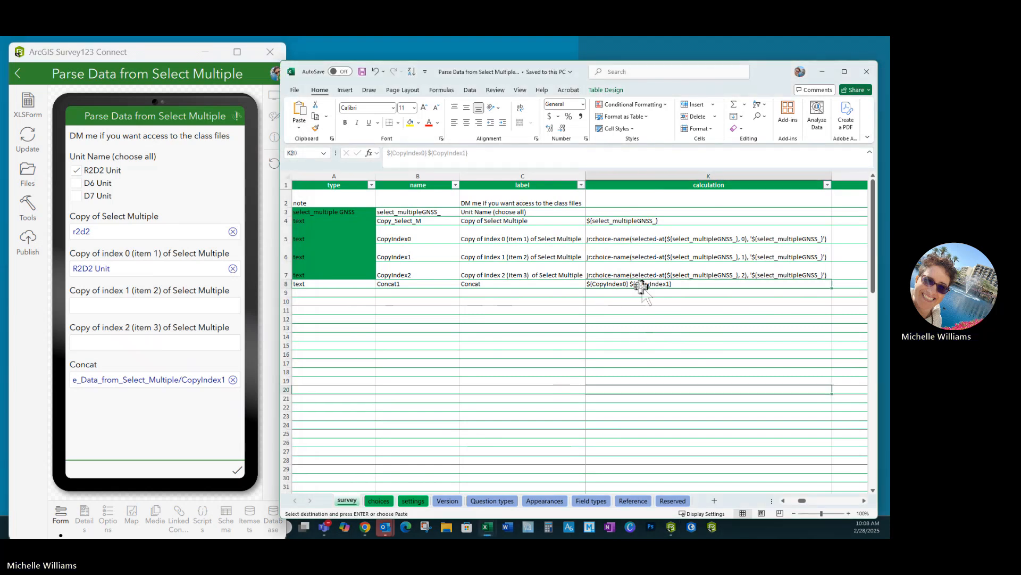
type("concat(\"Staff_\",${keeptoCalcBelow},\"_\",format-date(now(),'%Y%m%d%H%M%S'))")
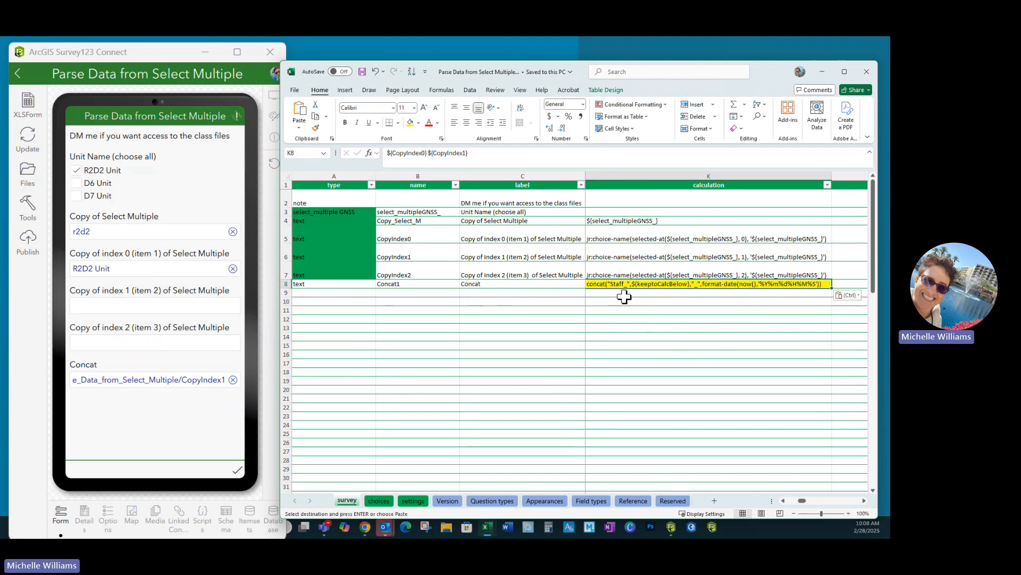
key("Down")
key("Down")
key("Down")
key("Down")
key("Down")
key("Down")
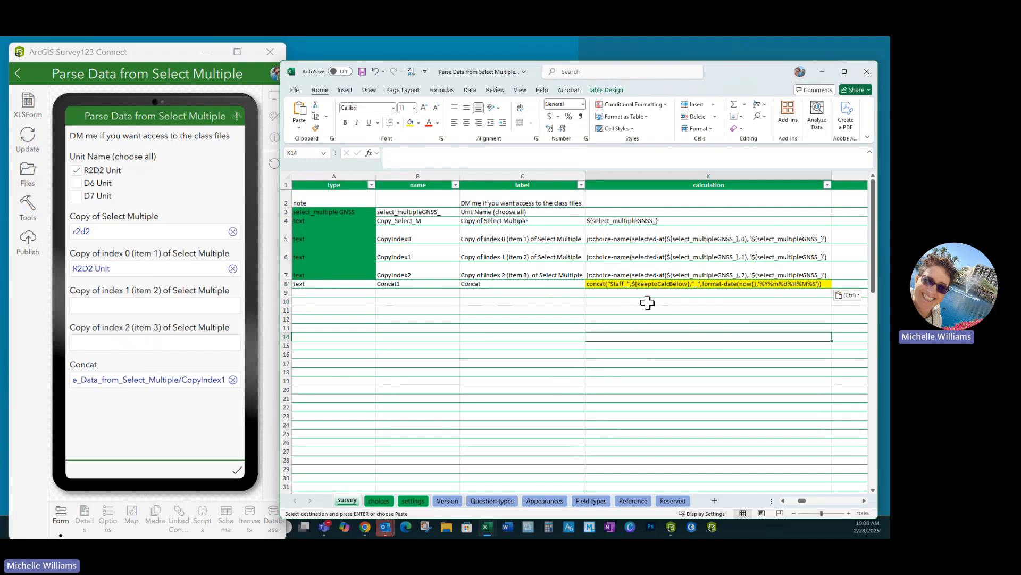
- Examine the source concat formula in the 2025 Toolbox Master Jan workbook
left_click_drag(148, 260, 566, 149)
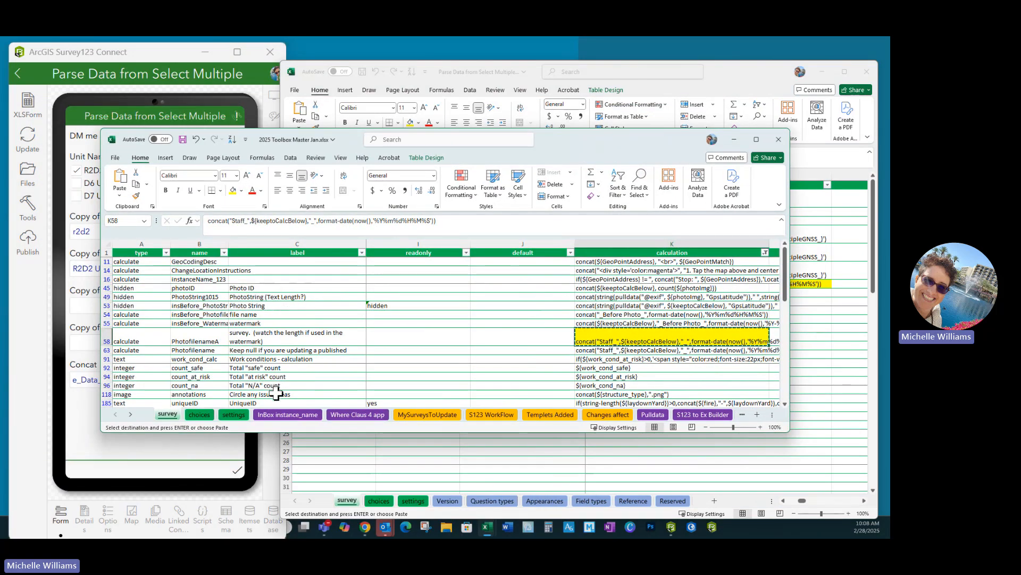
scroll(252, 367, "down", 5)
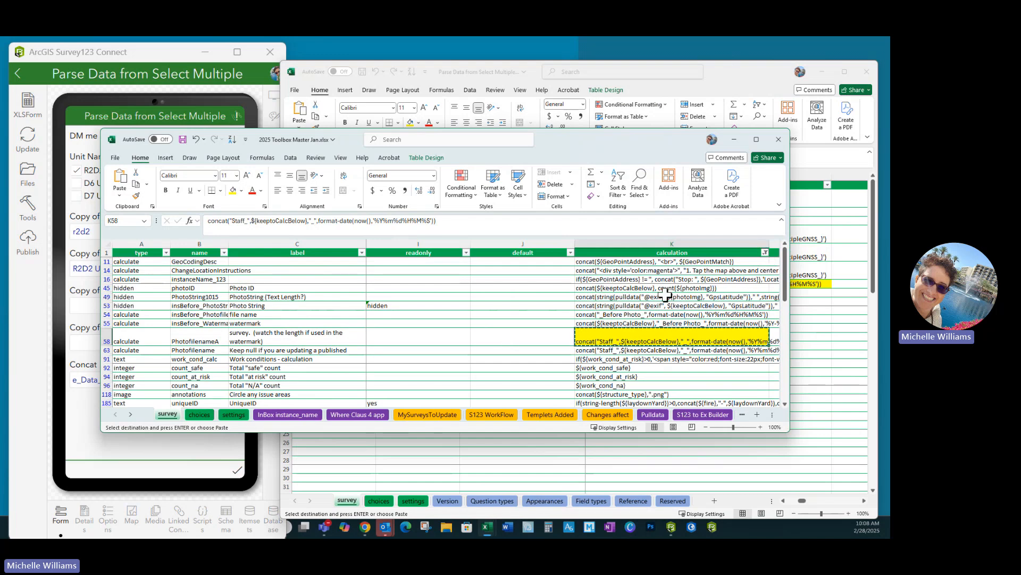
left_click_drag(641, 144, 1, 144)
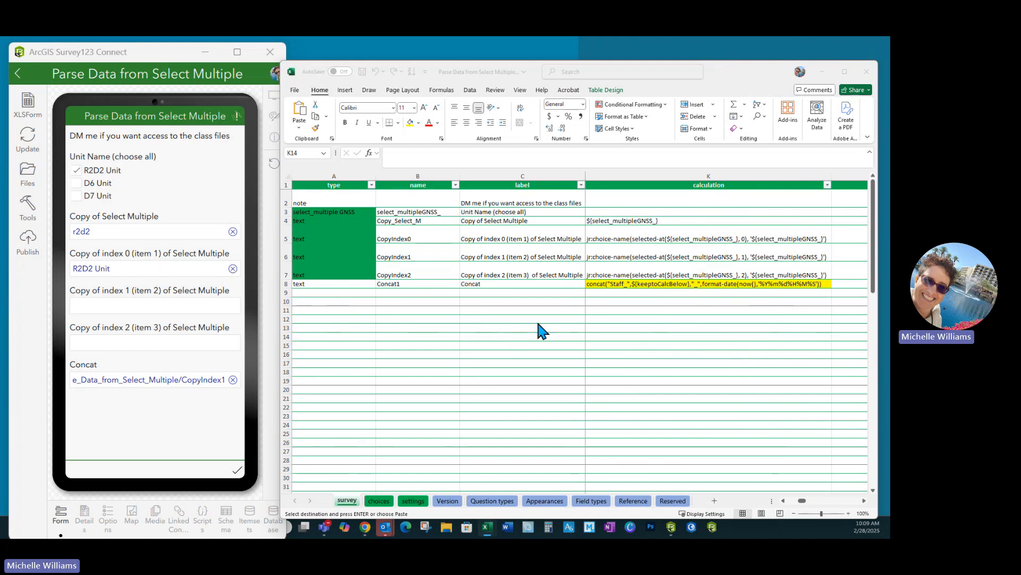
- Replace keeptoCalcBelow with CopyIndex0 in the Concat1 concat formula, copying the name from the CopyIndex0 row
left_click(421, 237)
double_click(421, 237)
left_click_drag(420, 237, 346, 235)
key("ctrl+c")
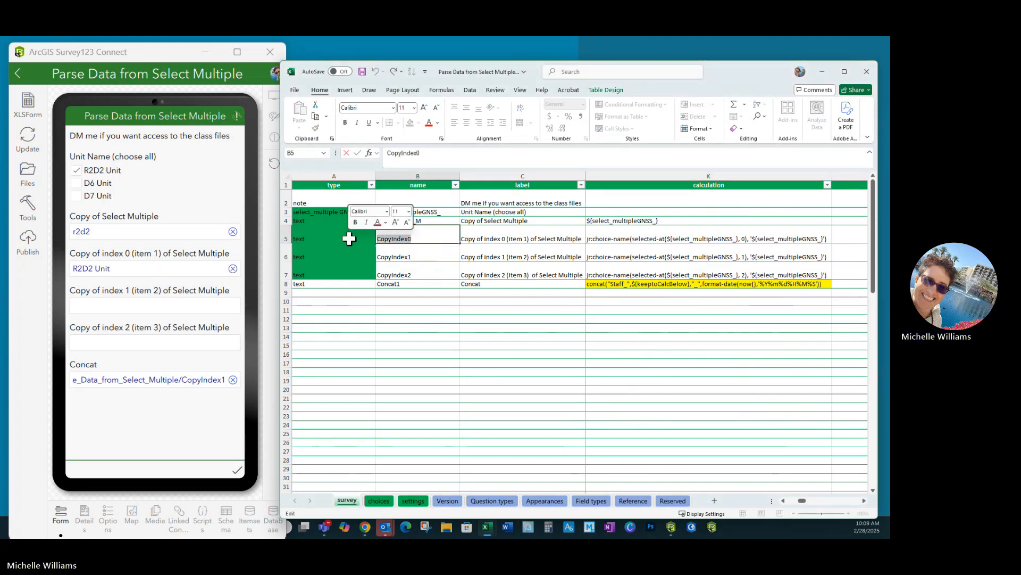
double_click(645, 284)
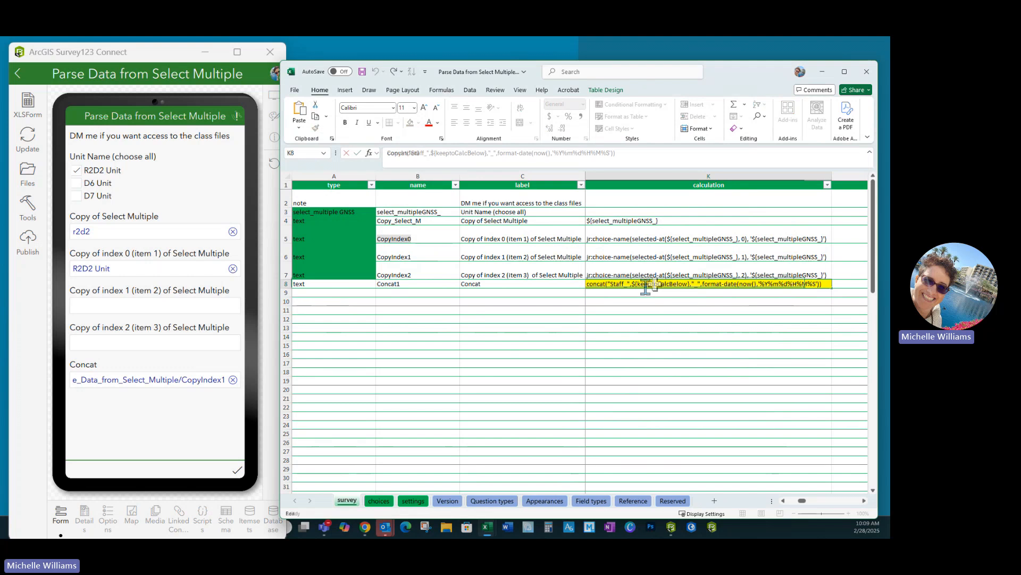
left_click_drag(638, 284, 687, 285)
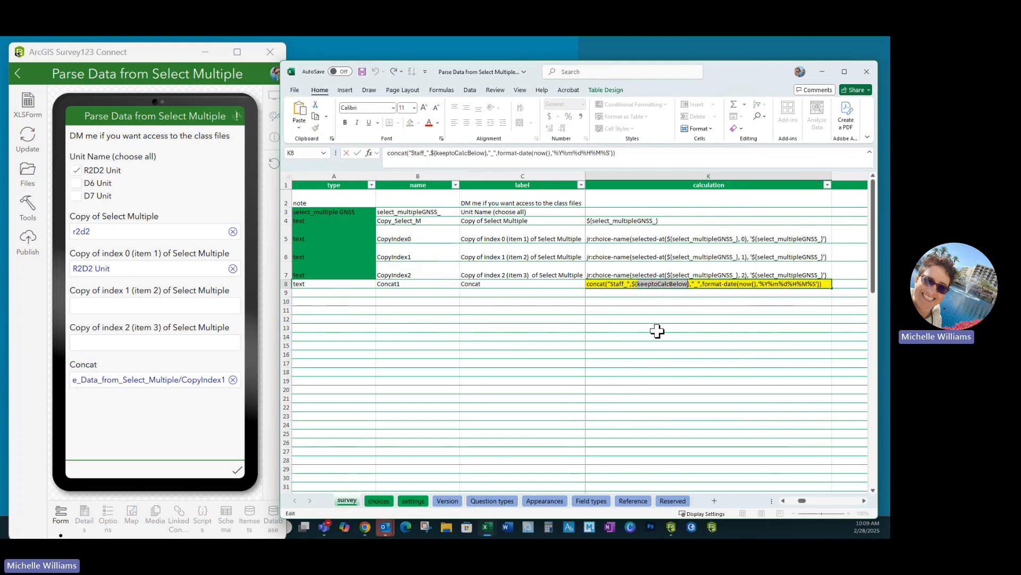
key("ctrl+v")
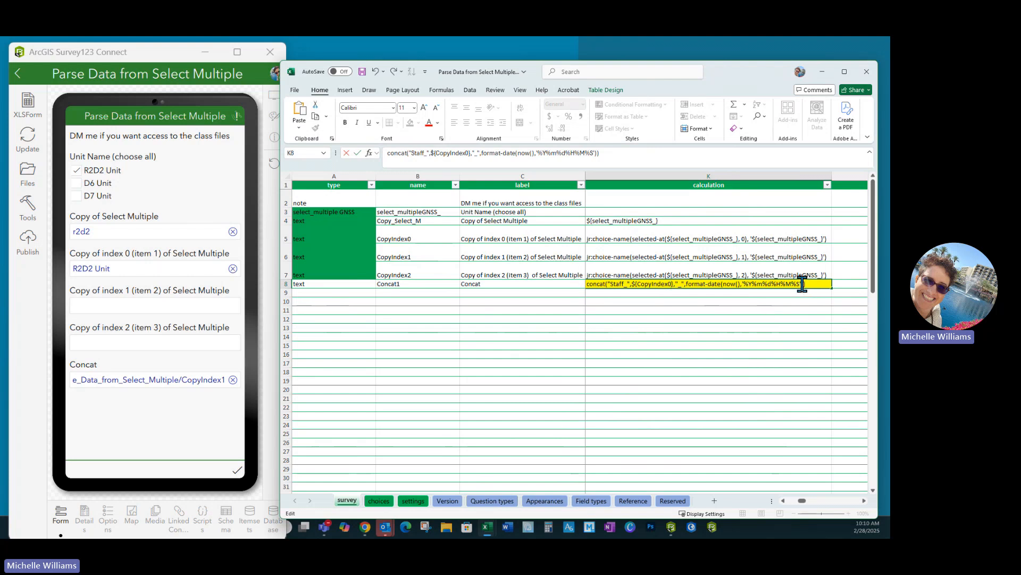
- Replace the date part of the Concat1 formula with ${CopyIndex1} followed by an underscore separator
left_click_drag(805, 285, 694, 284)
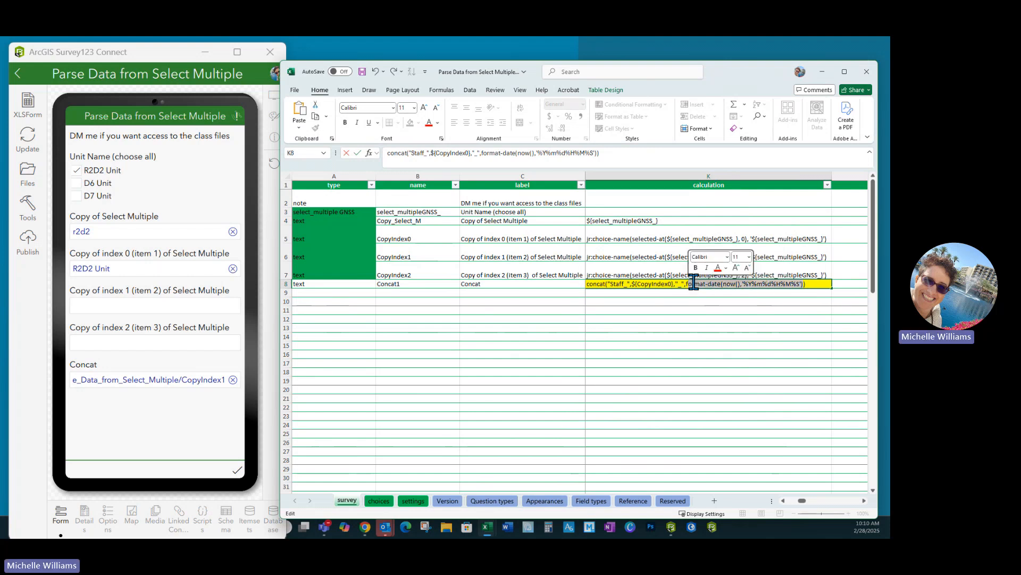
key("Delete")
double_click(420, 256)
left_click_drag(421, 256, 351, 255)
key("ctrl+c")
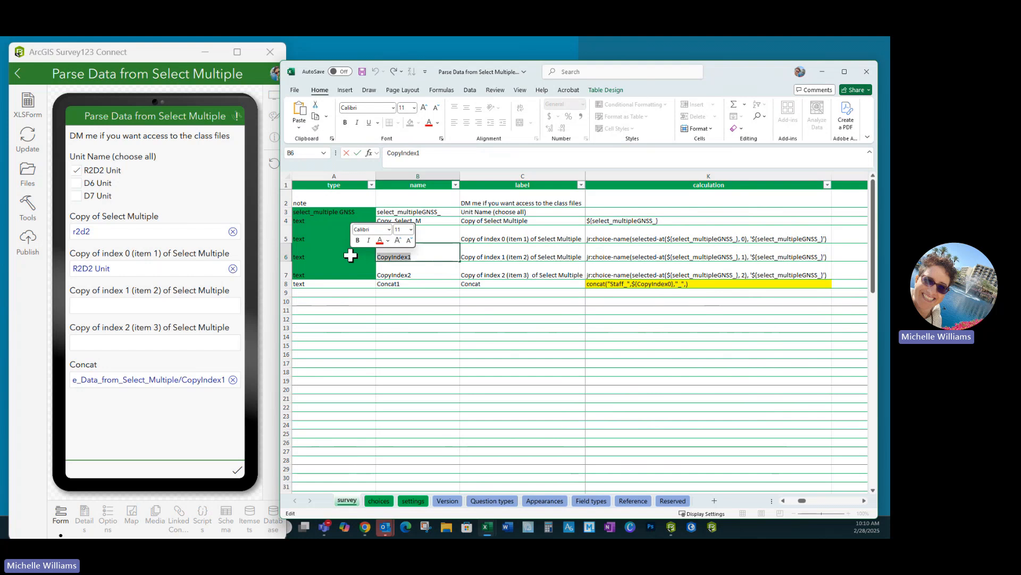
double_click(689, 284)
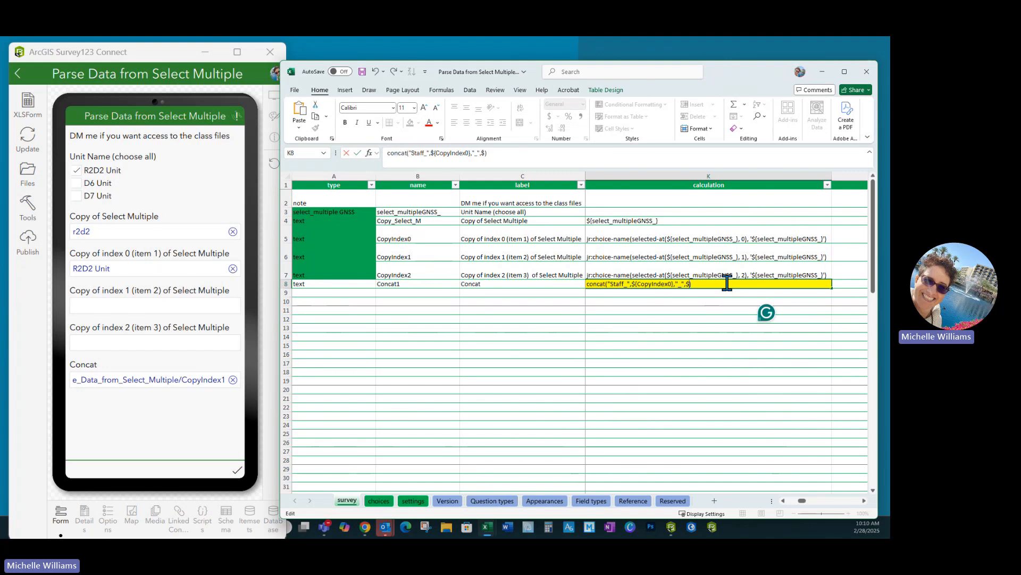
key("ctrl+v")
left_click_drag(687, 286, 673, 285)
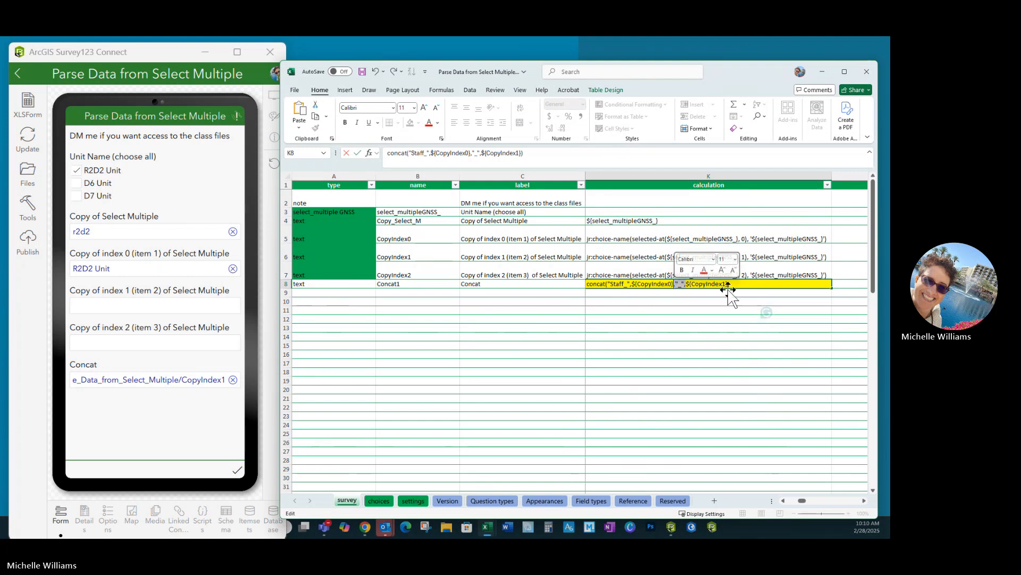
left_click(747, 283)
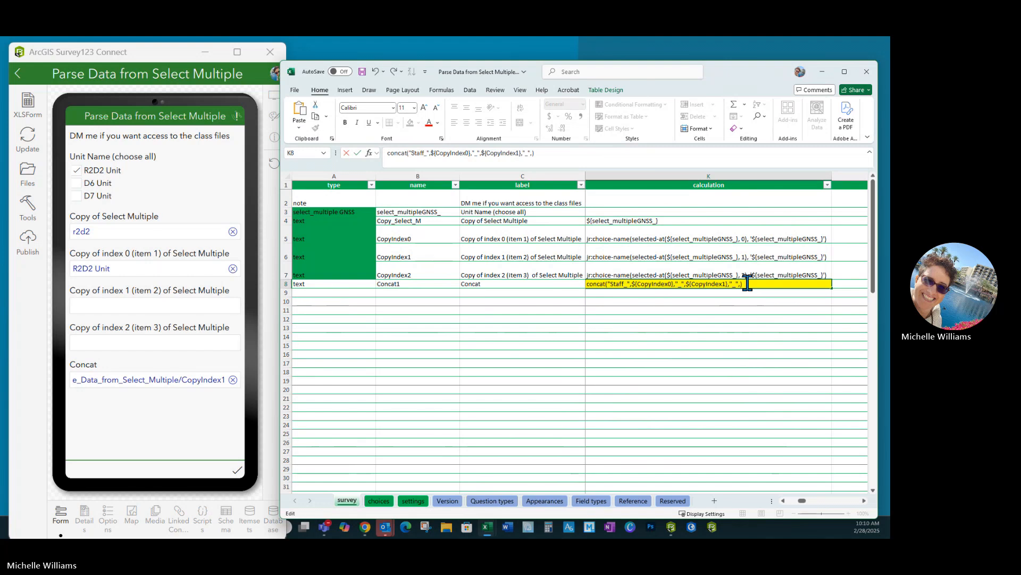
- Append ${CopyIndex2} to the Concat1 formula, copying the name from the CopyIndex2 row, and save the workbook
left_click(417, 272)
double_click(385, 272)
key("ctrl+c")
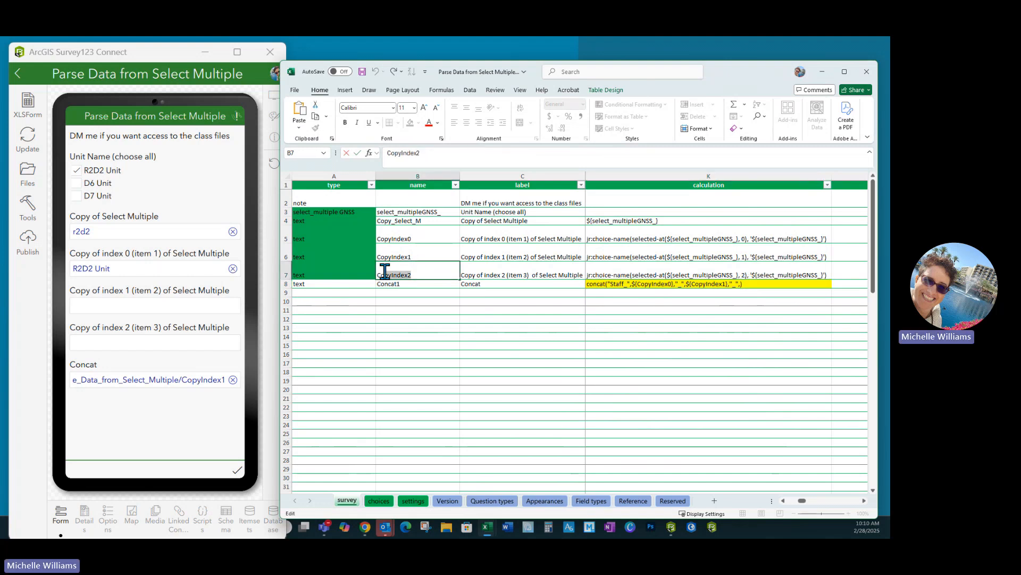
left_click(737, 284)
type("${")
key("ctrl+v")
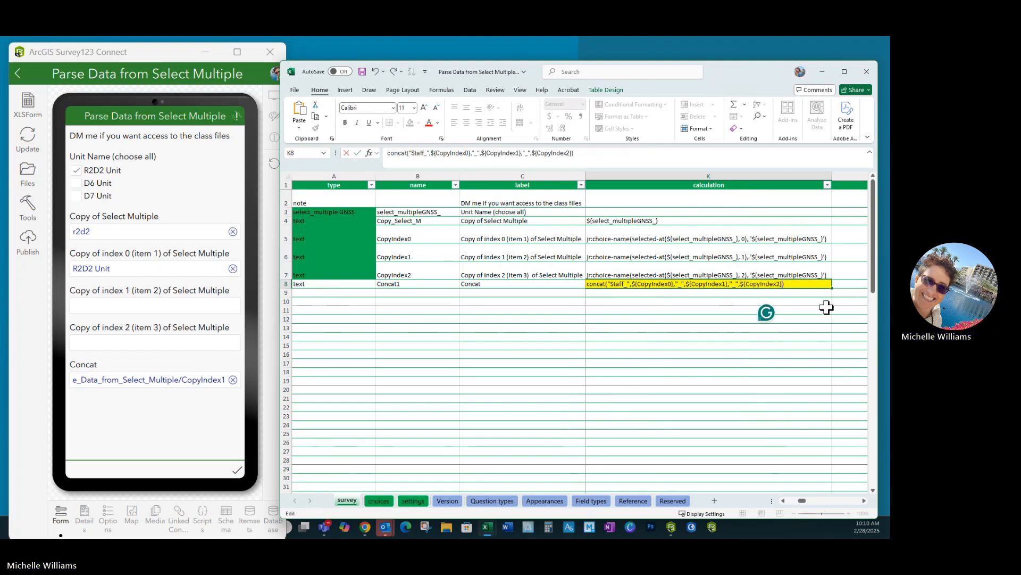
type("}")
left_click(623, 392)
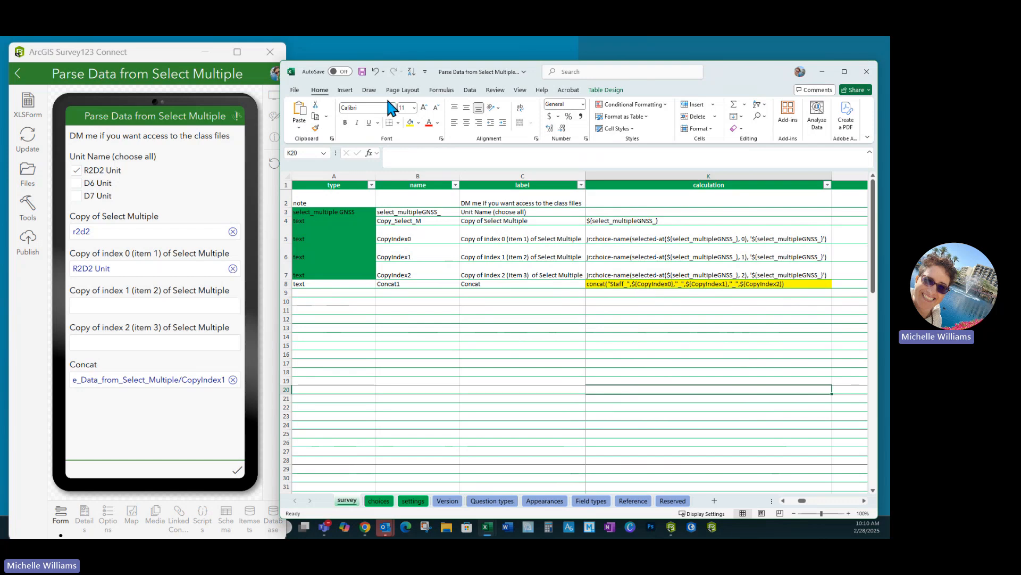
left_click(362, 71)
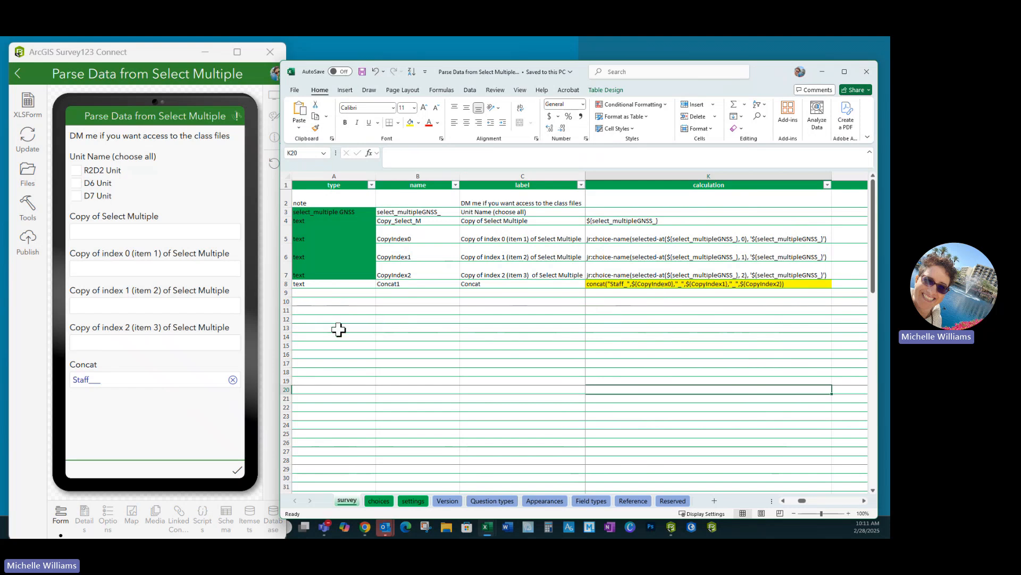
- Remove the "Staff_" prefix from the Concat1 formula and save the workbook
double_click(631, 283)
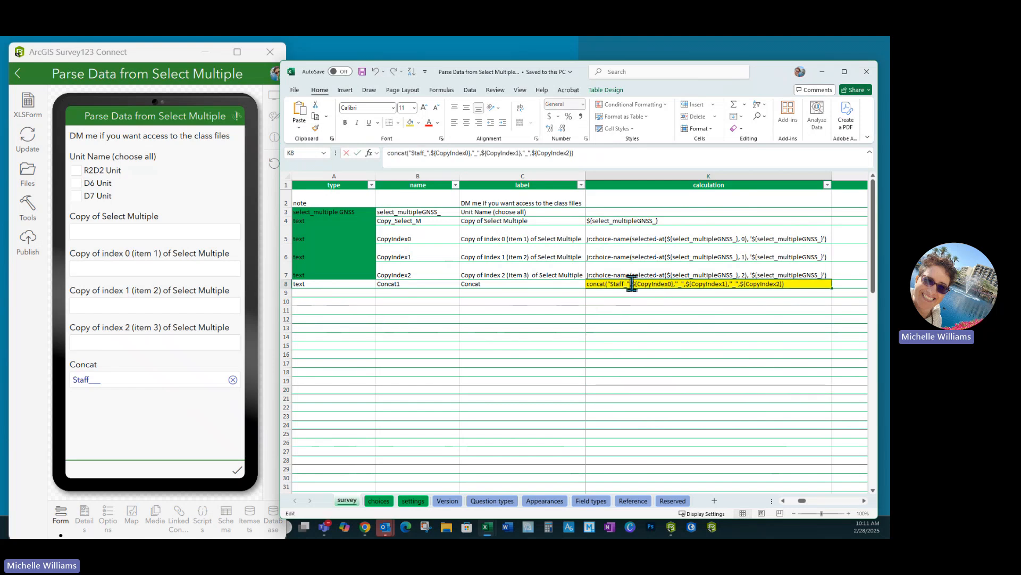
left_click_drag(607, 283, 637, 283)
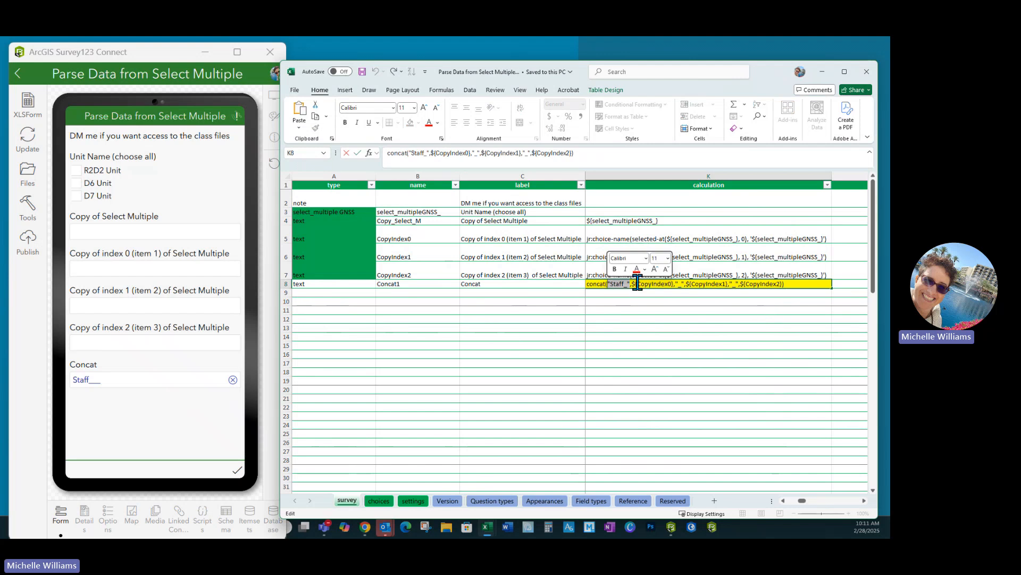
key("Delete")
left_click(535, 310)
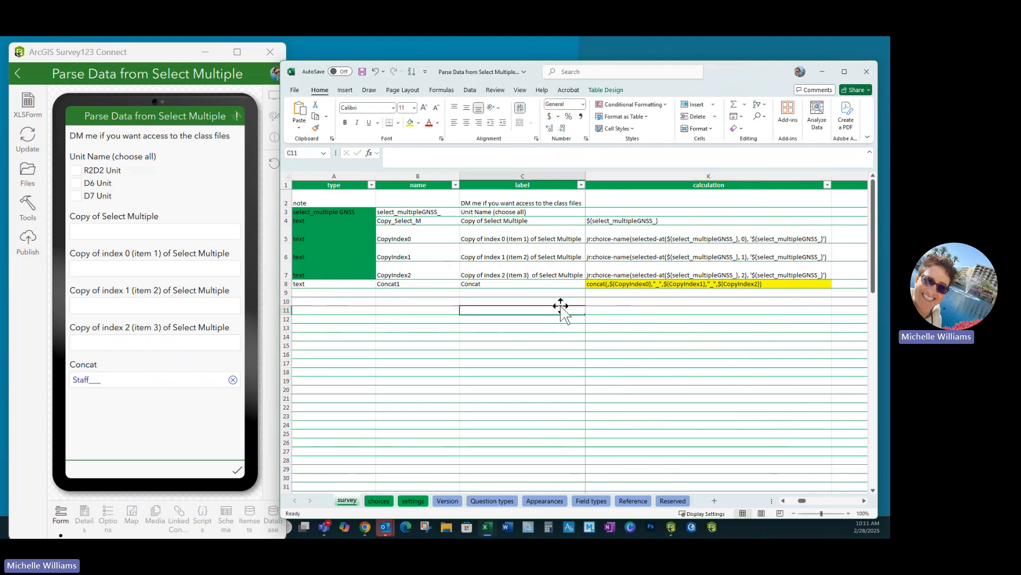
double_click(608, 283)
left_click(686, 327)
left_click(361, 71)
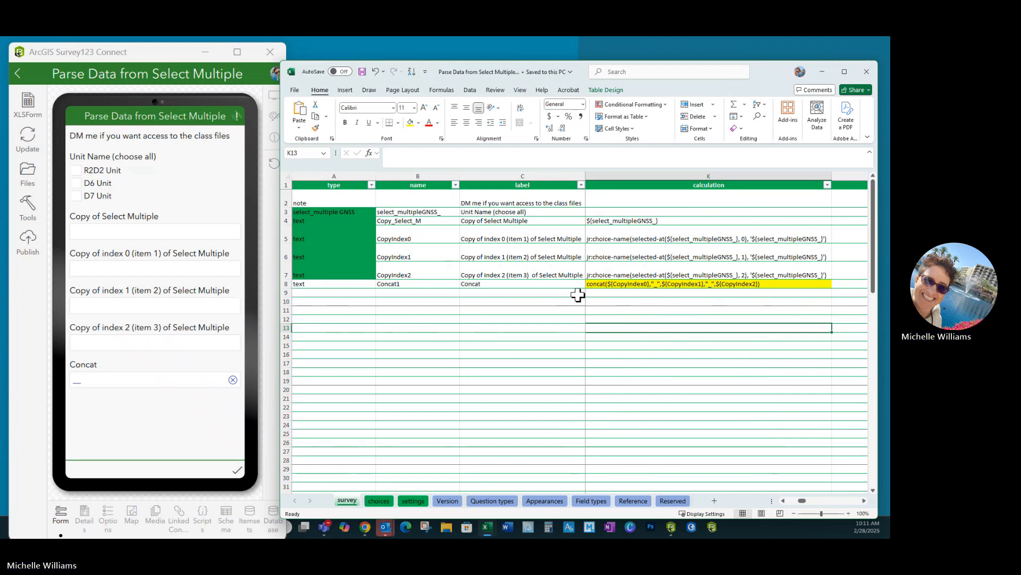
- Change the first underscore separator in the Concat1 formula to a comma and save the workbook
double_click(657, 284)
key("BackSpace")
type(",")
left_click(669, 354)
left_click(669, 389)
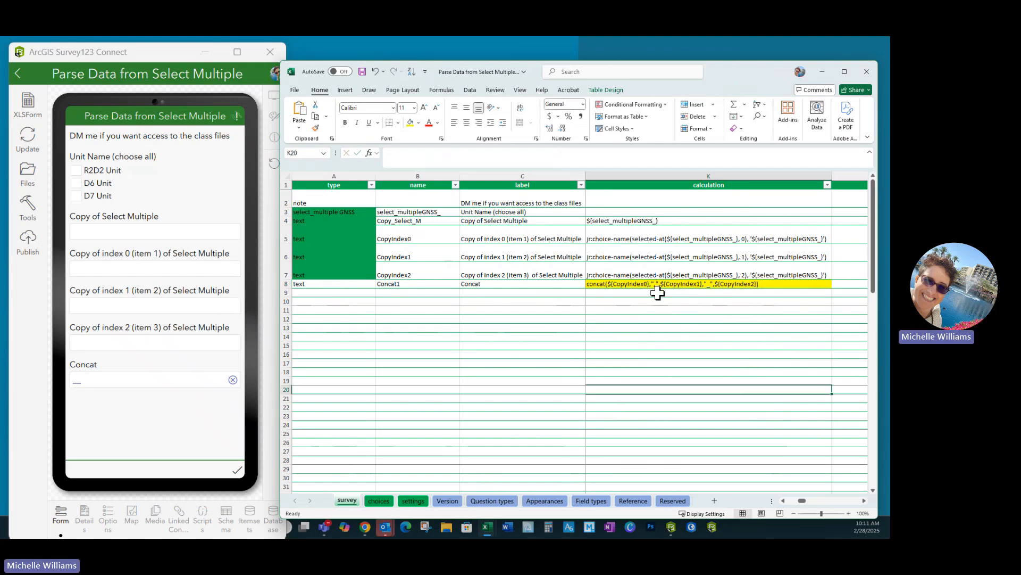
left_click(362, 71)
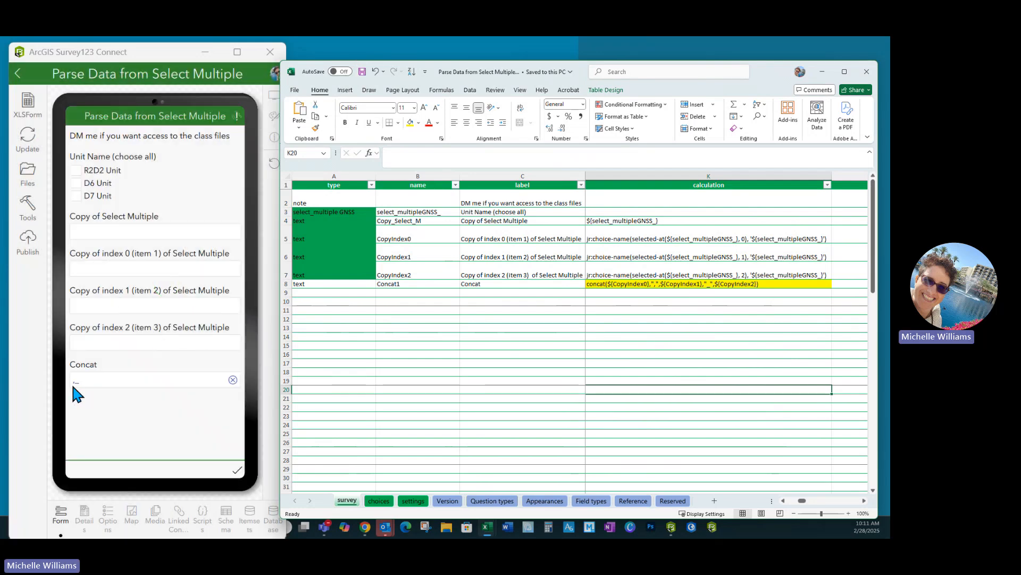
- Test the Concat question by selecting D6 Unit, D7 Unit and R2D2 Unit in the preview
left_click(75, 183)
left_click(77, 196)
left_click(77, 170)
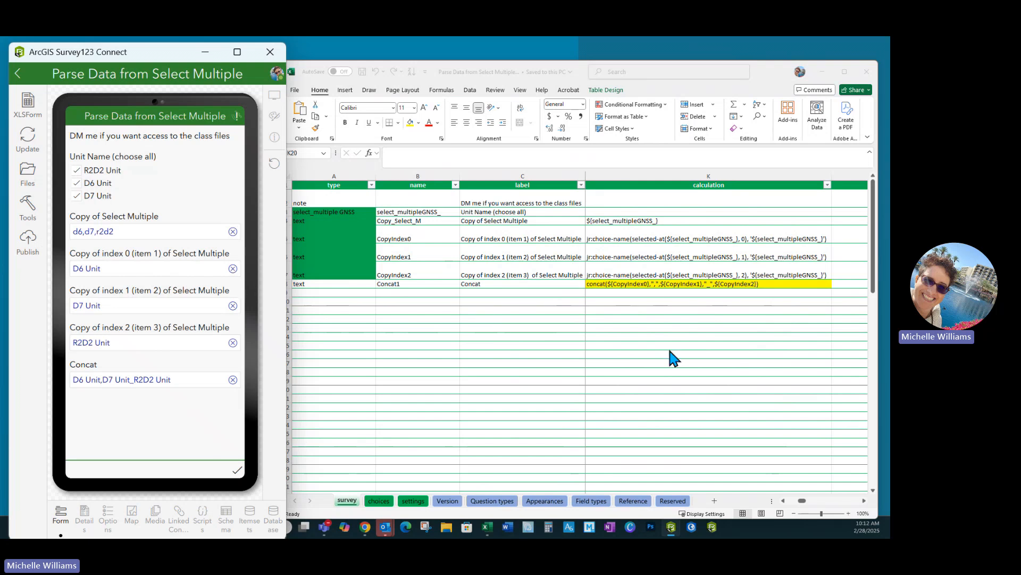
- Replace the remaining underscore separator with a comma and space in the Concat1 formula and save the workbook
left_click(660, 287)
double_click(657, 284)
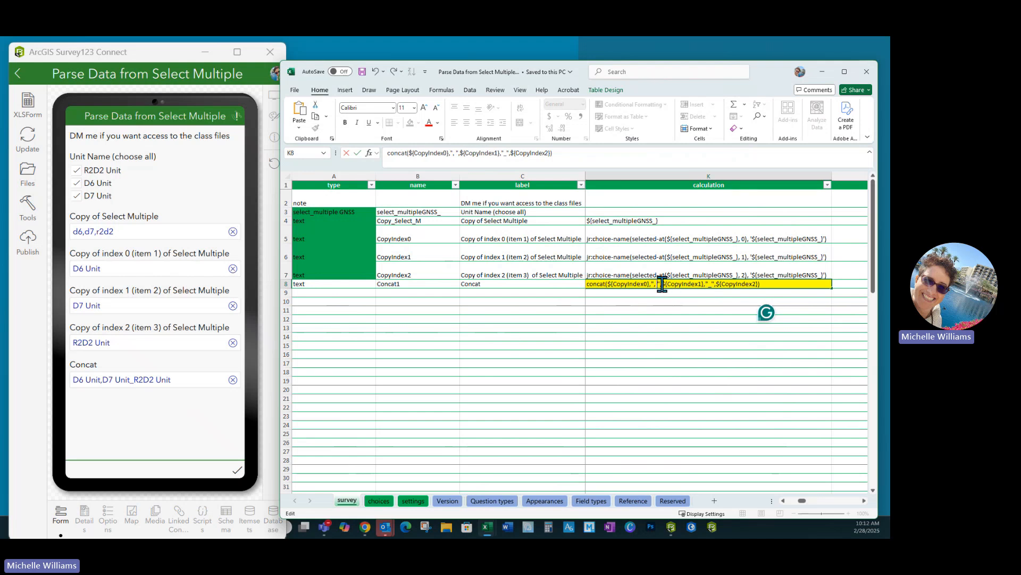
left_click_drag(658, 285, 654, 285)
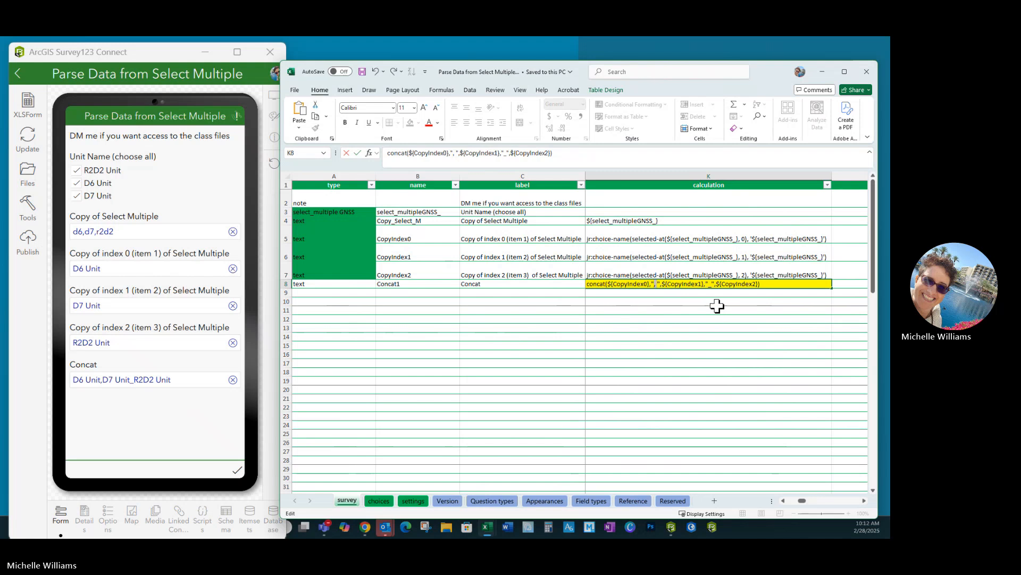
key("BackSpace")
type(",")
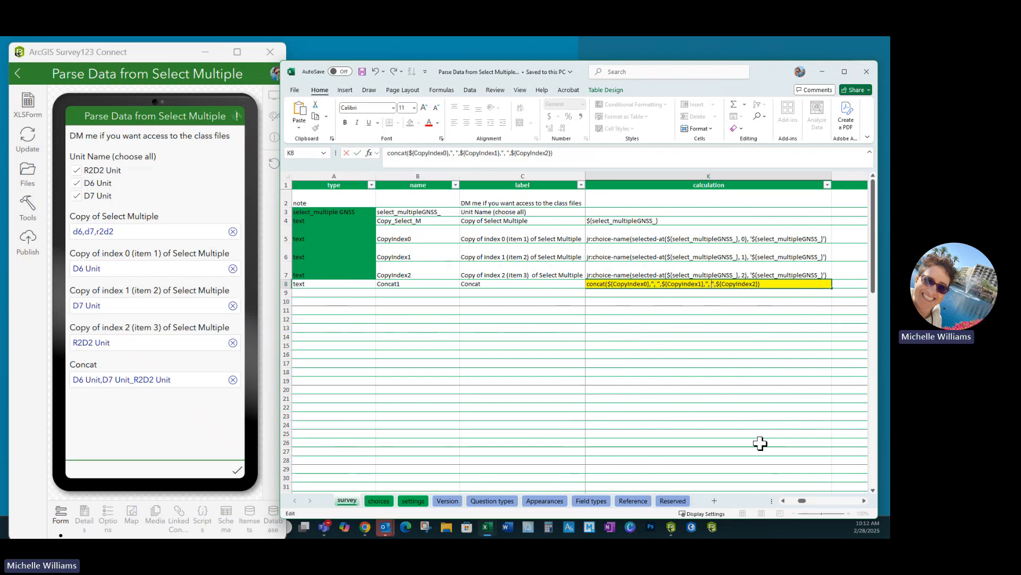
left_click(728, 418)
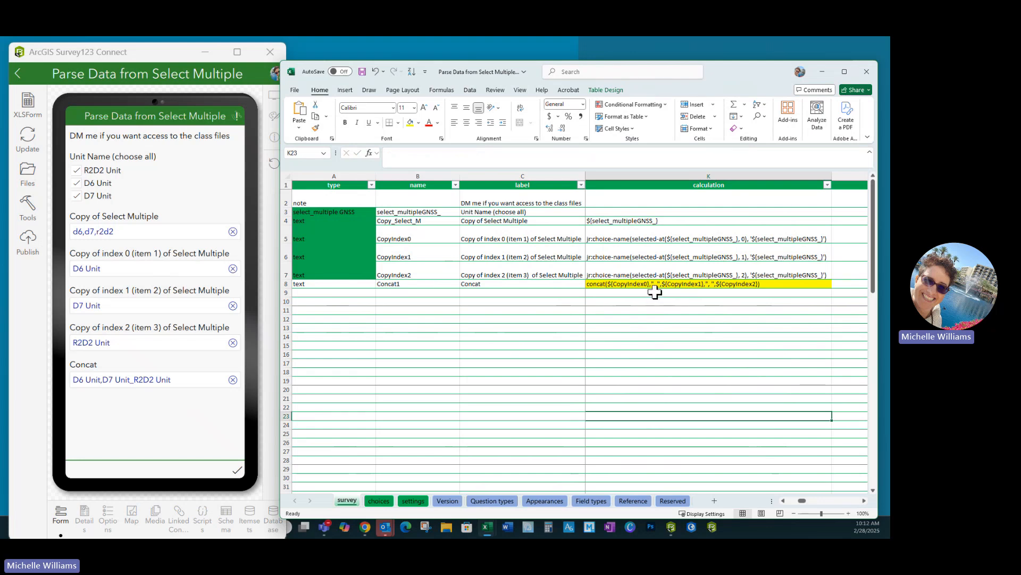
left_click(361, 71)
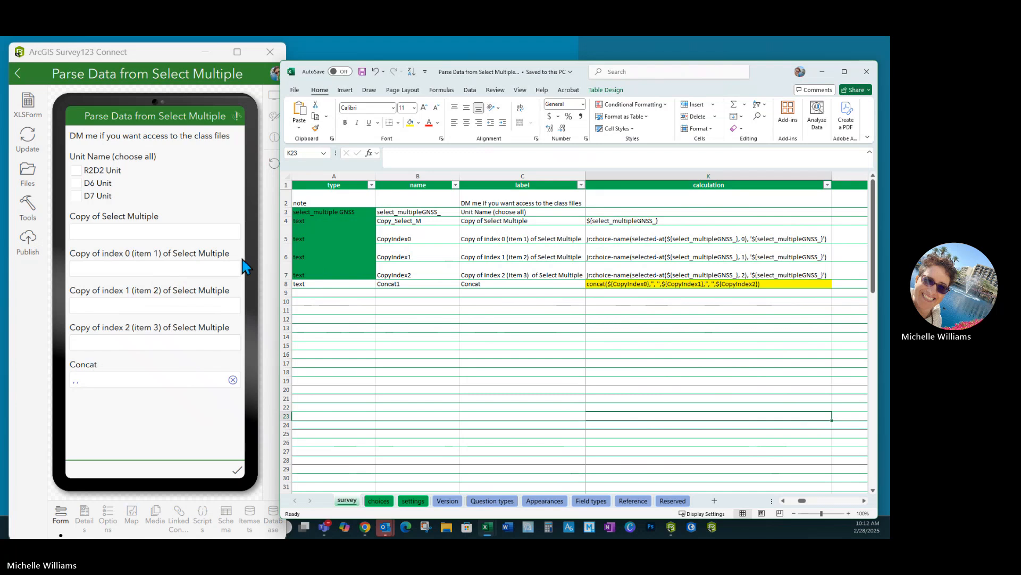
- Retest the Concat question by selecting D6 Unit, D7 Unit and R2D2 Unit in the preview
left_click(75, 183)
left_click(76, 196)
left_click(77, 170)
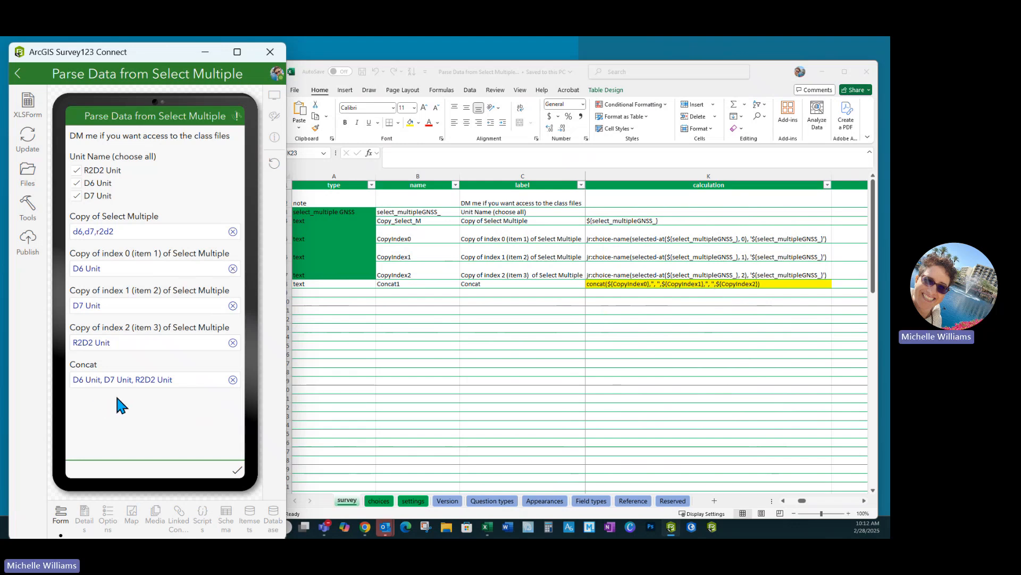
- Append a comma to the R2D2 Unit, D6 Unit and D7 Unit labels on the choices sheet
left_click(629, 364)
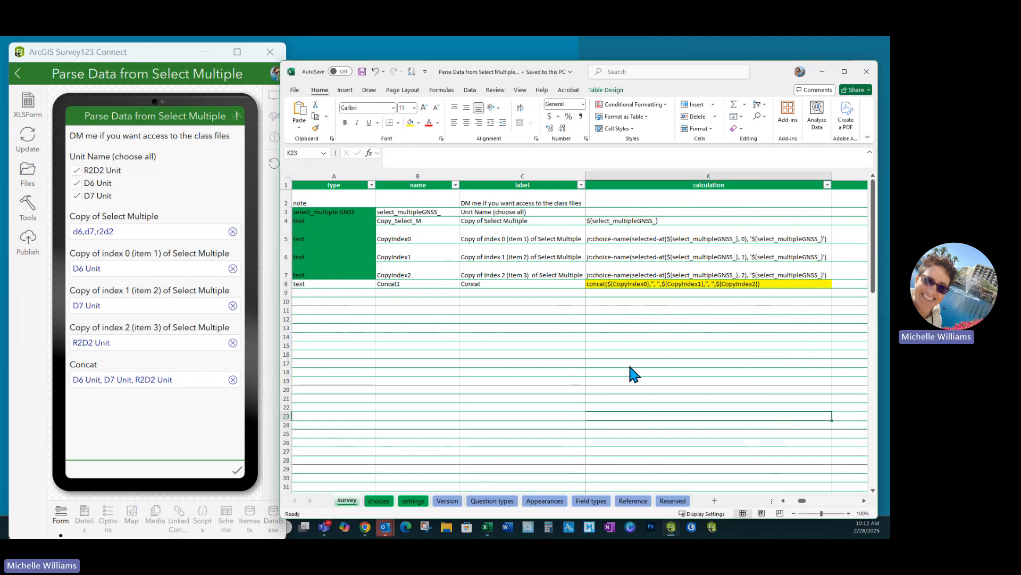
left_click(379, 501)
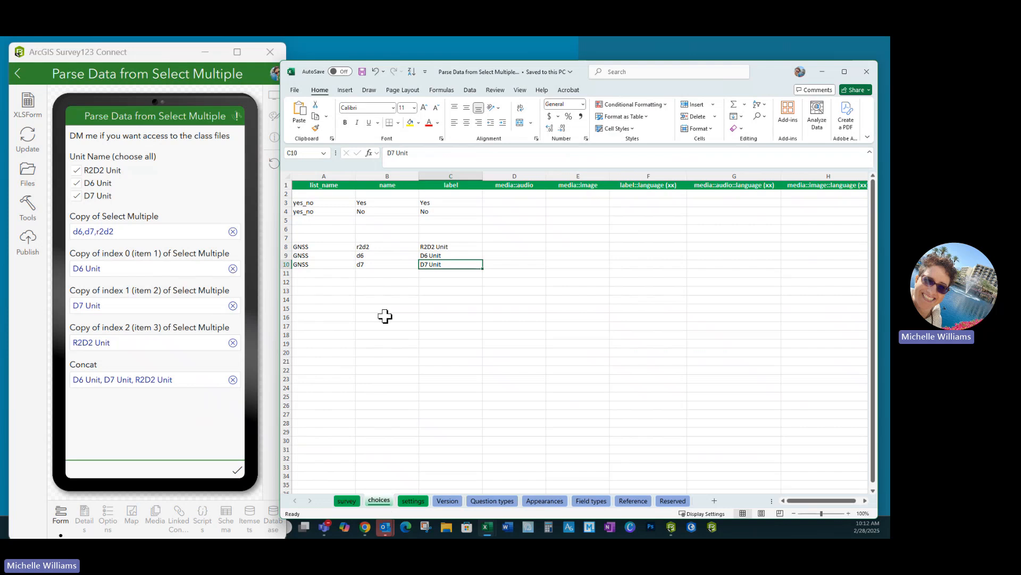
double_click(453, 245)
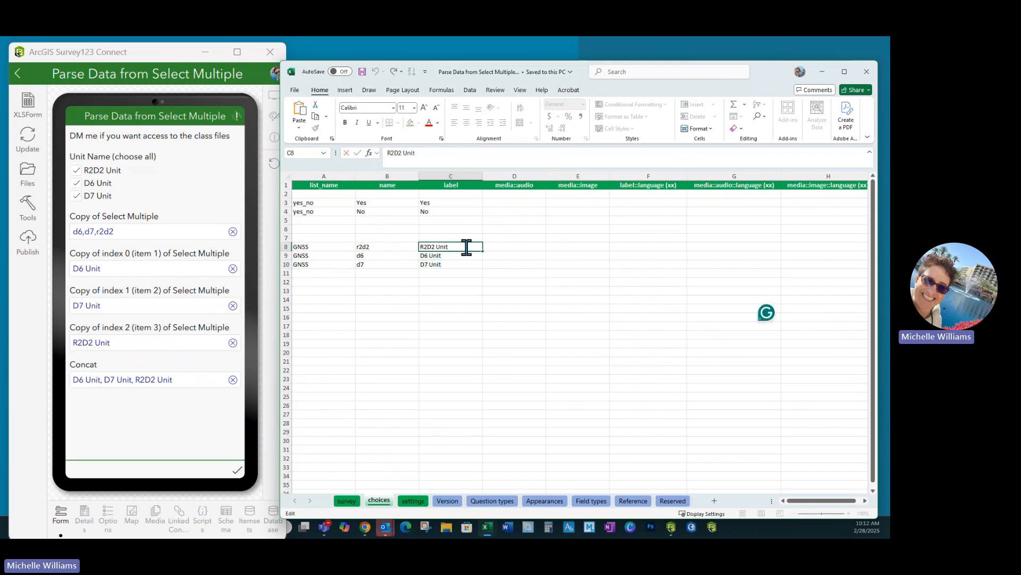
left_click(447, 255)
double_click(448, 257)
type(",")
double_click(447, 265)
type(",")
left_click(450, 318)
left_click(347, 500)
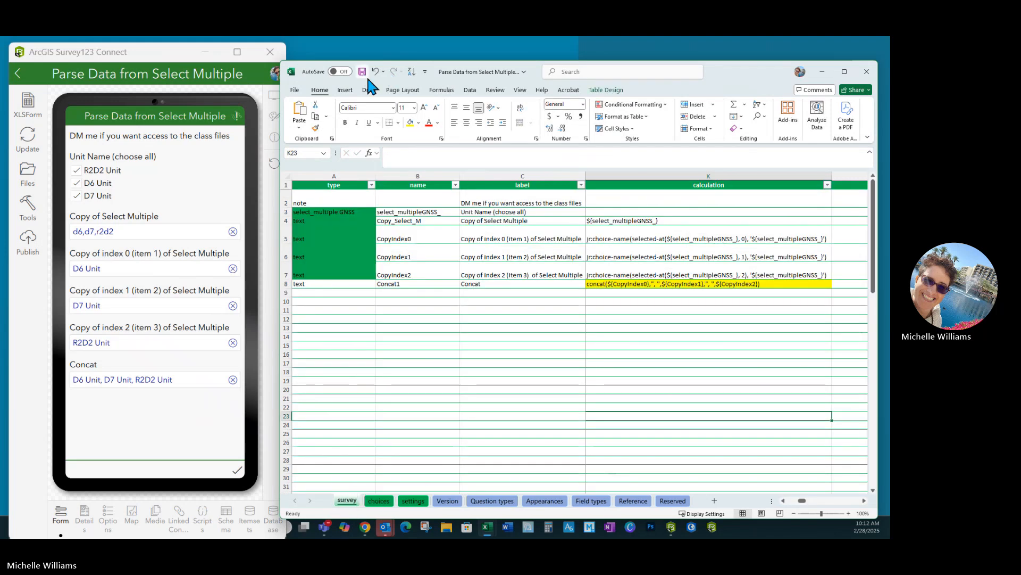
- Change both separators in the Concat1 formula to a single space and save the workbook
double_click(658, 283)
key("BackSpace")
key("BackSpace")
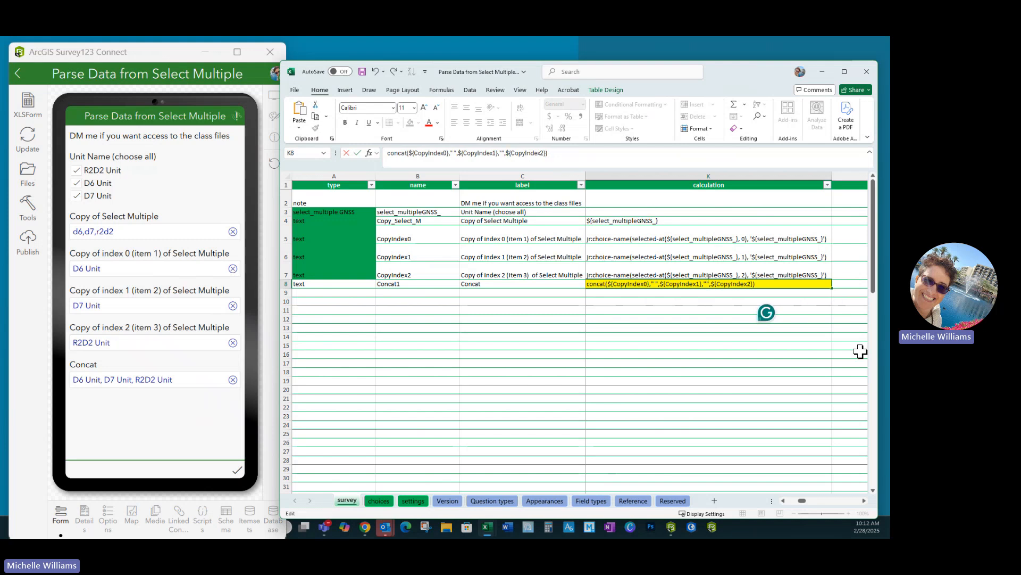
left_click(691, 344)
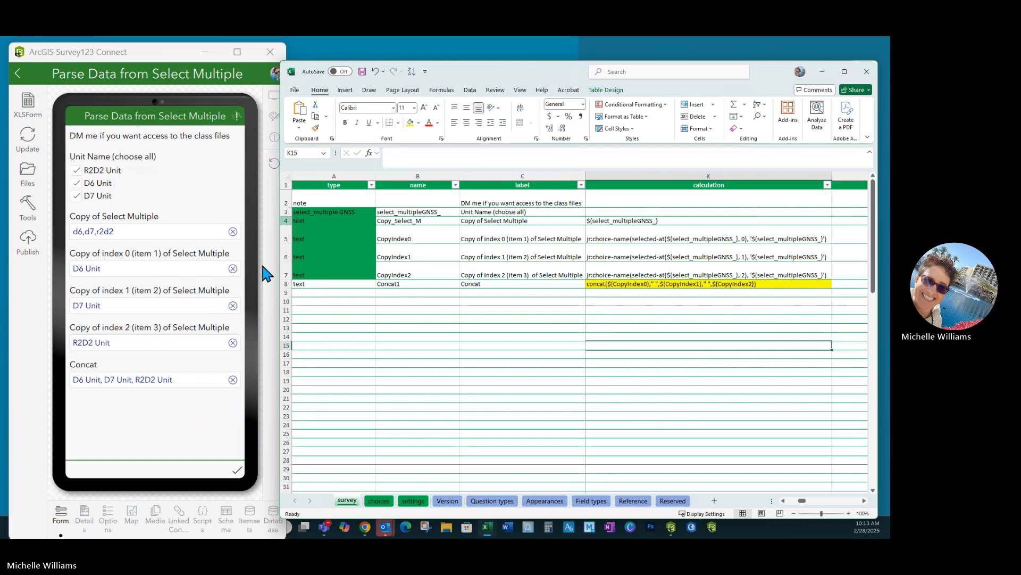
key("ctrl+s")
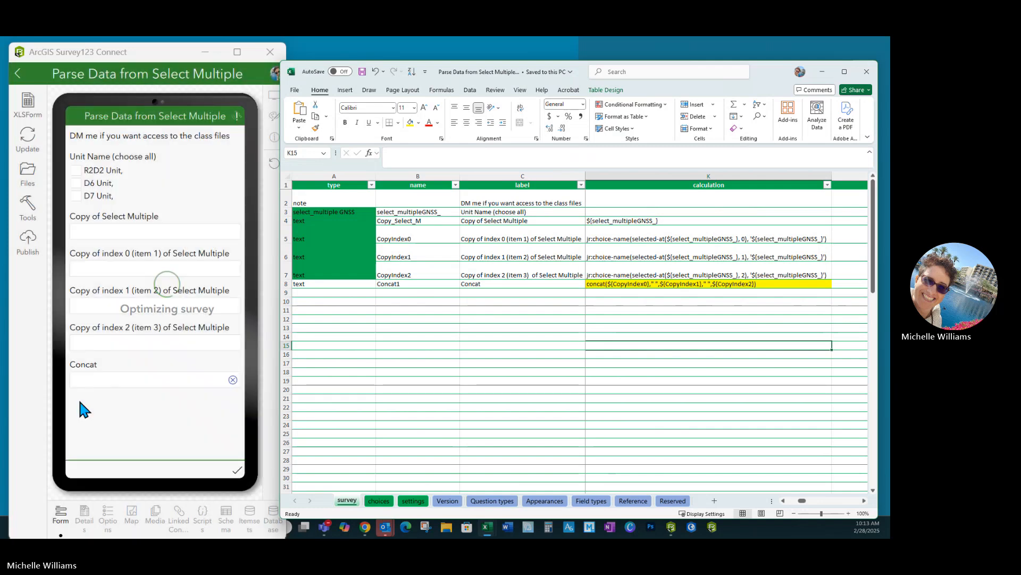
- Test the Concat question by selecting D7 Unit, D6 Unit and R2D2 Unit in the preview
left_click(76, 196)
left_click(76, 183)
left_click(77, 170)
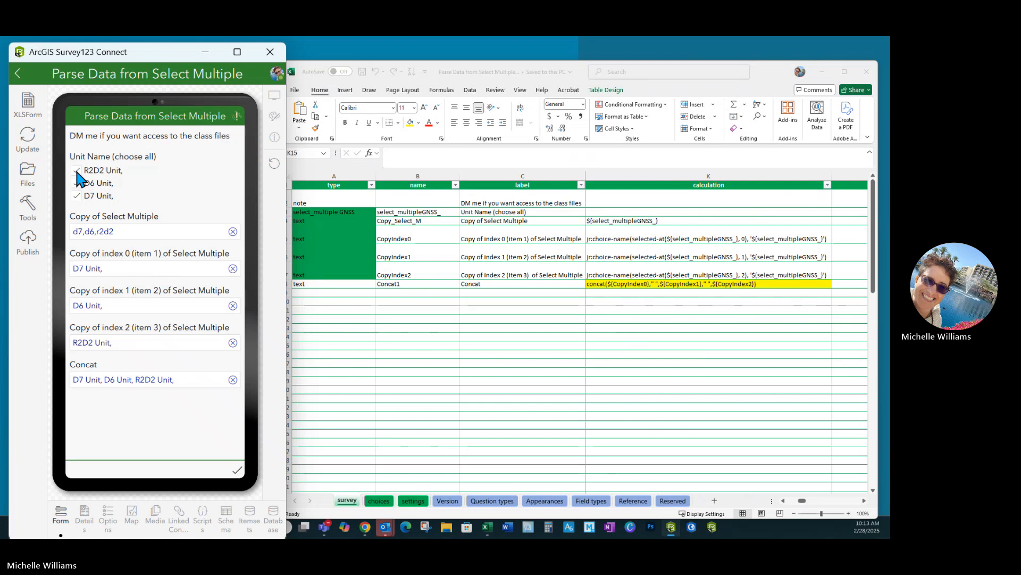